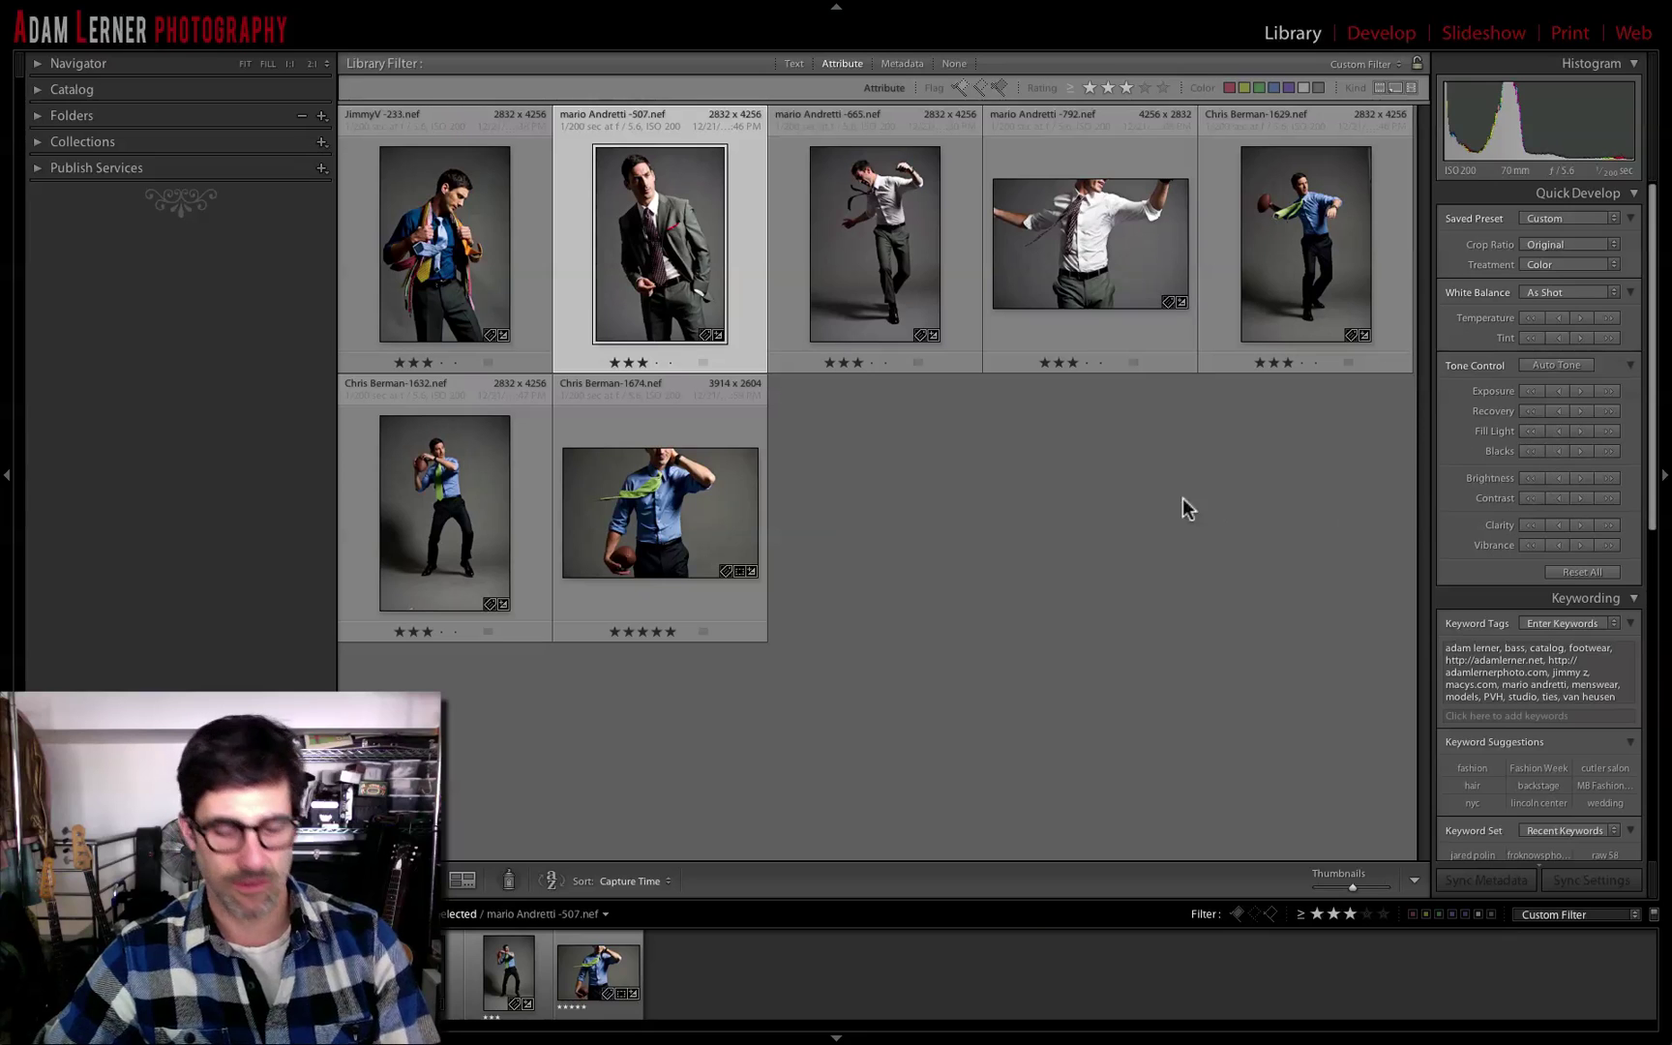
Cycle through the screen modes, finishing in the one that keeps the menu bar and title bar visible.
key(f)
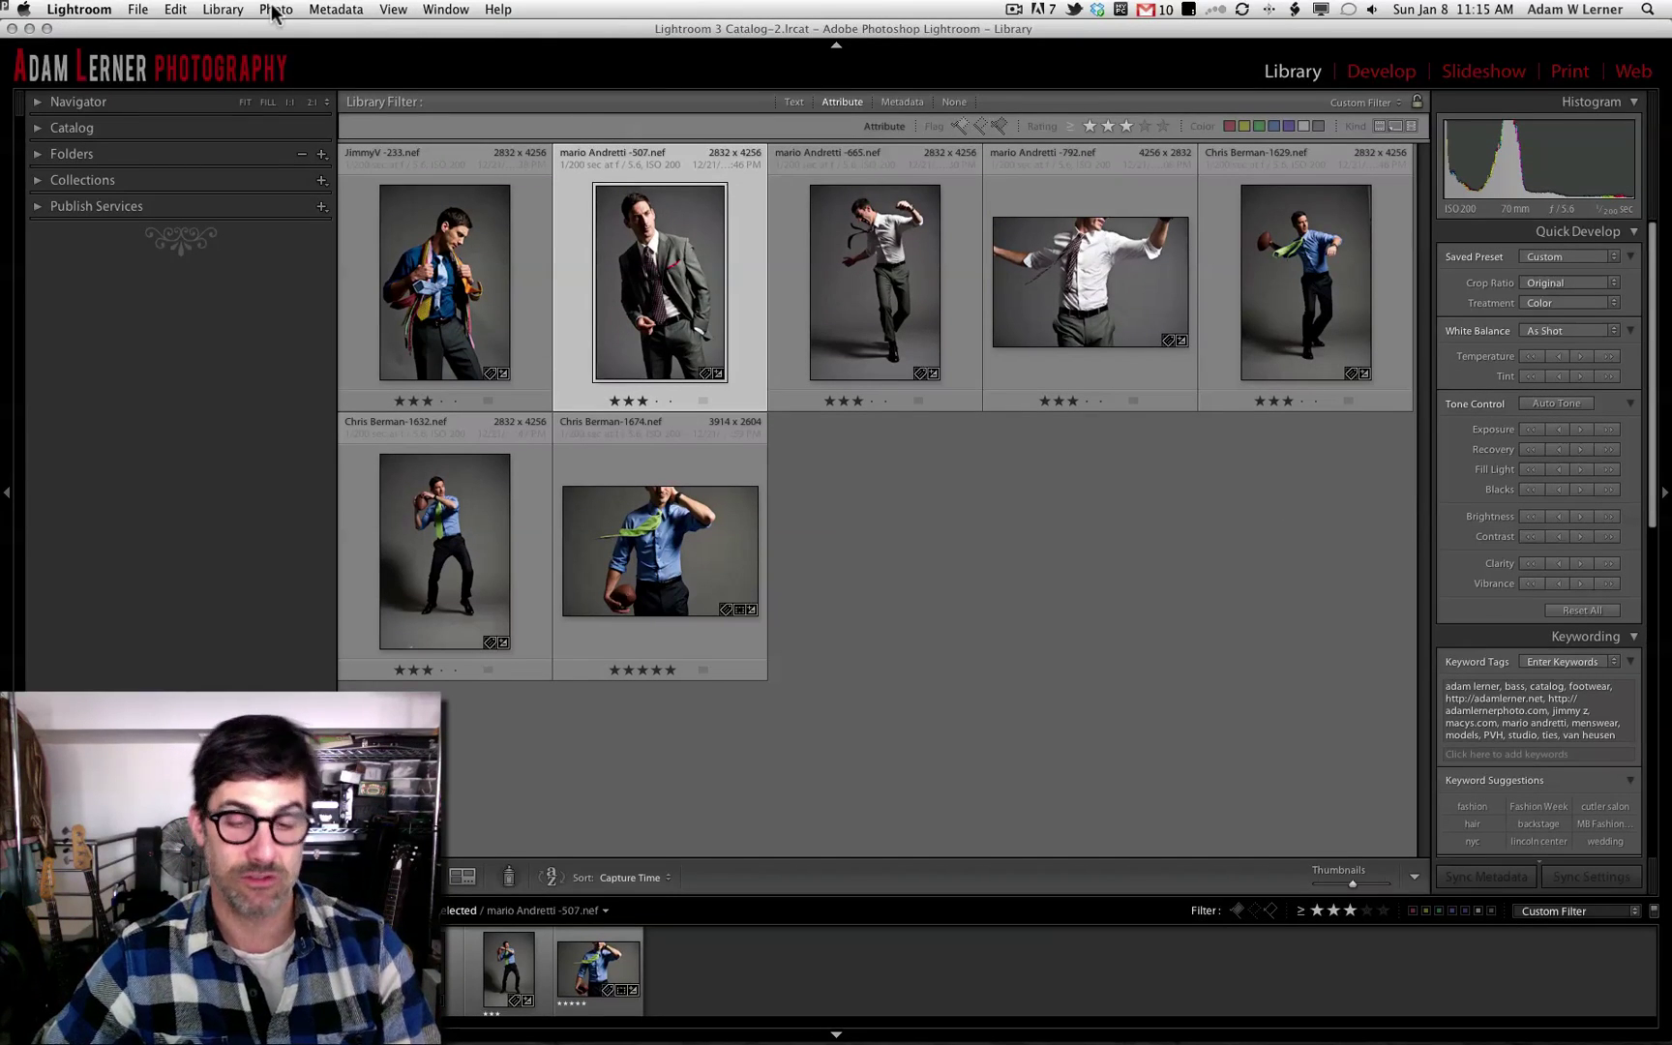
key(f)
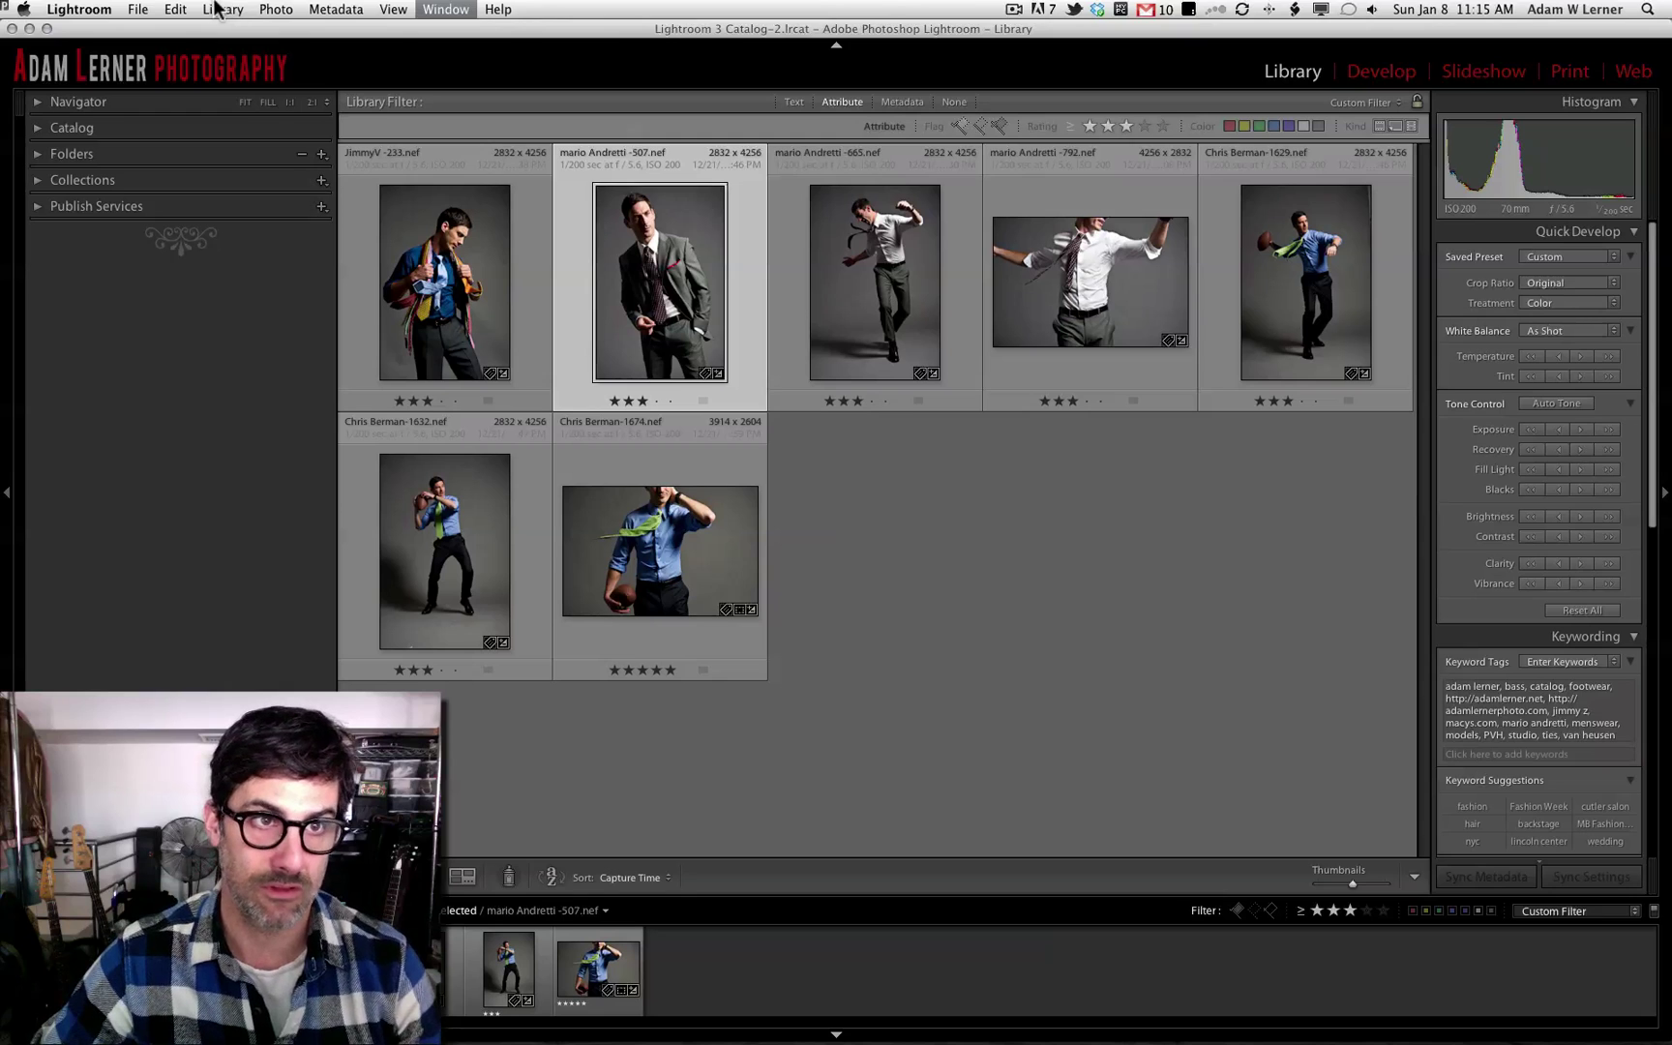
key(f)
key(f)
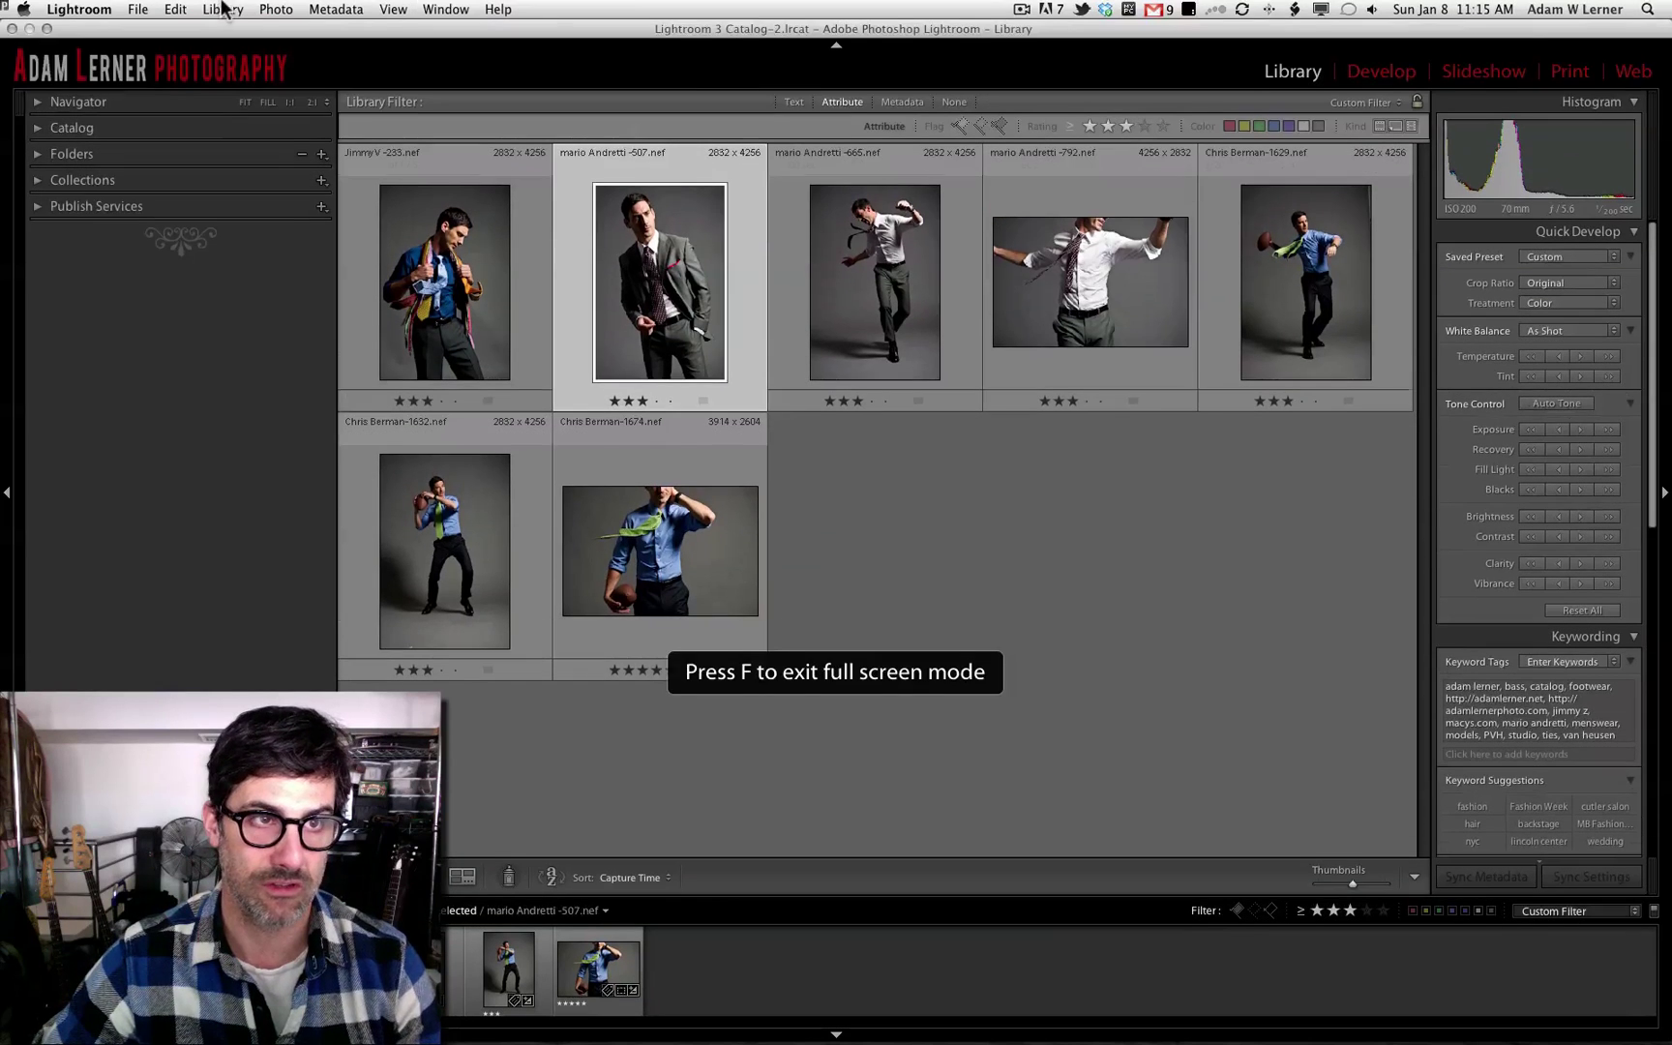
Examine the Grid View Style options for extras, badges, and compact or expanded cells, leaving them as they are.
click(448, 10)
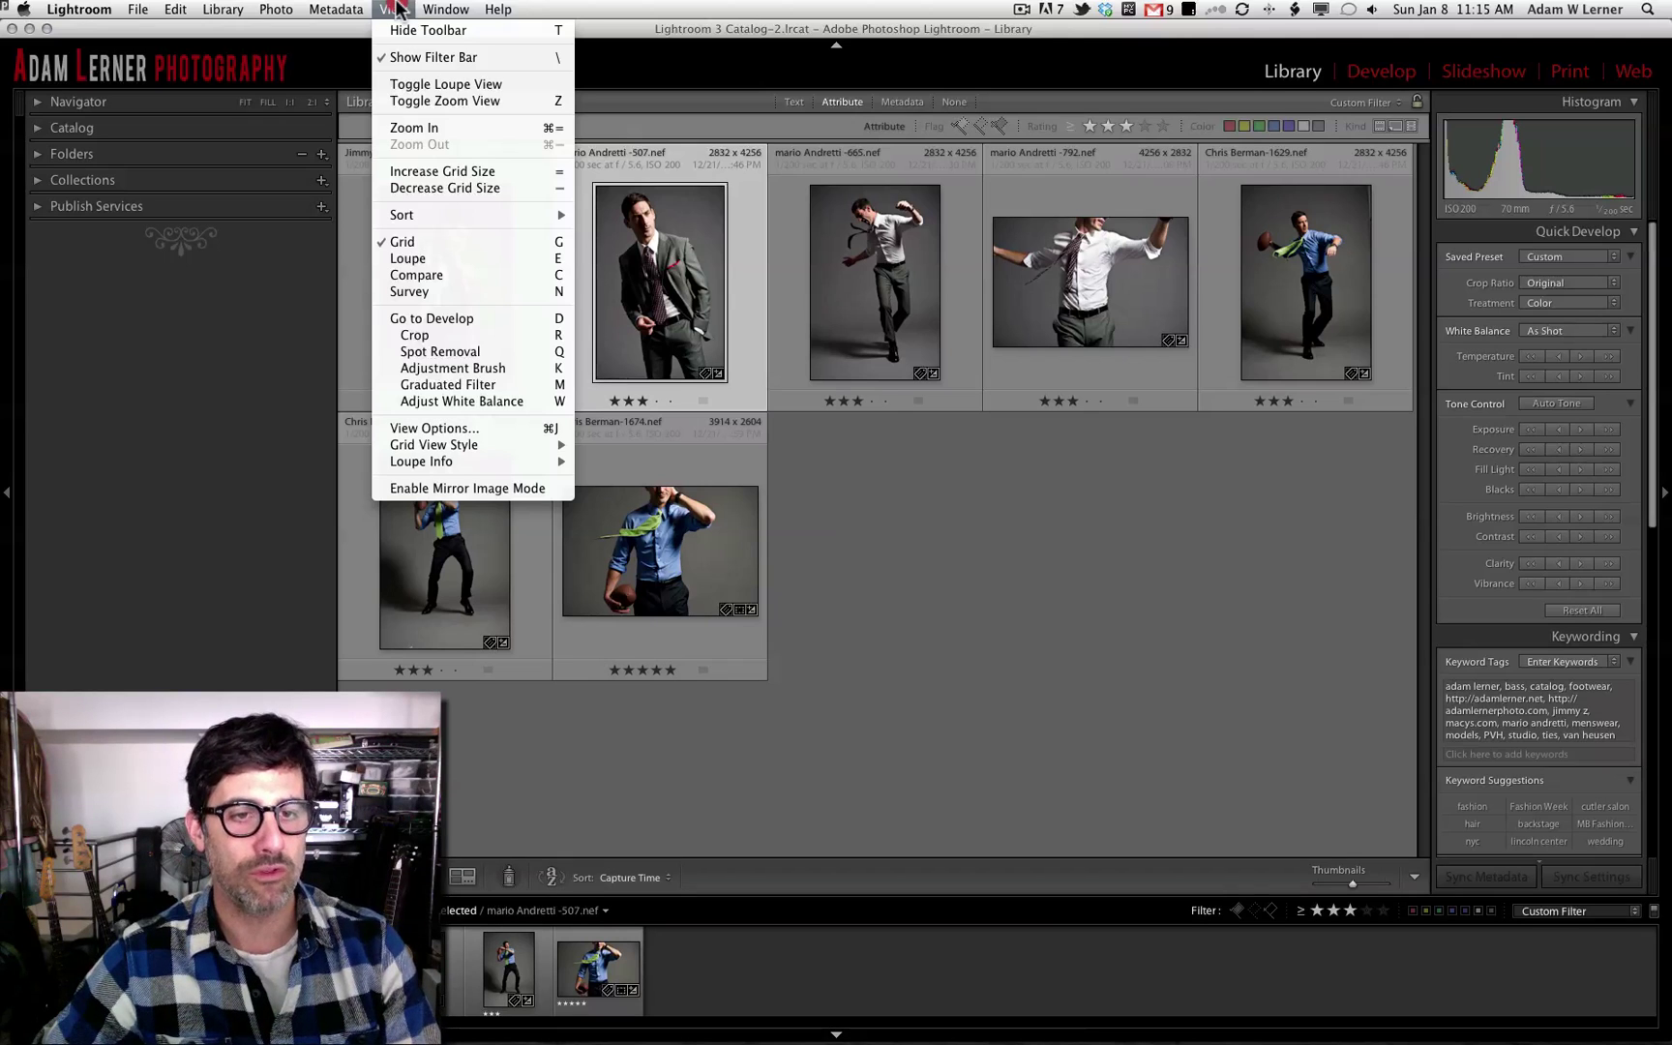
mouse_move(484, 444)
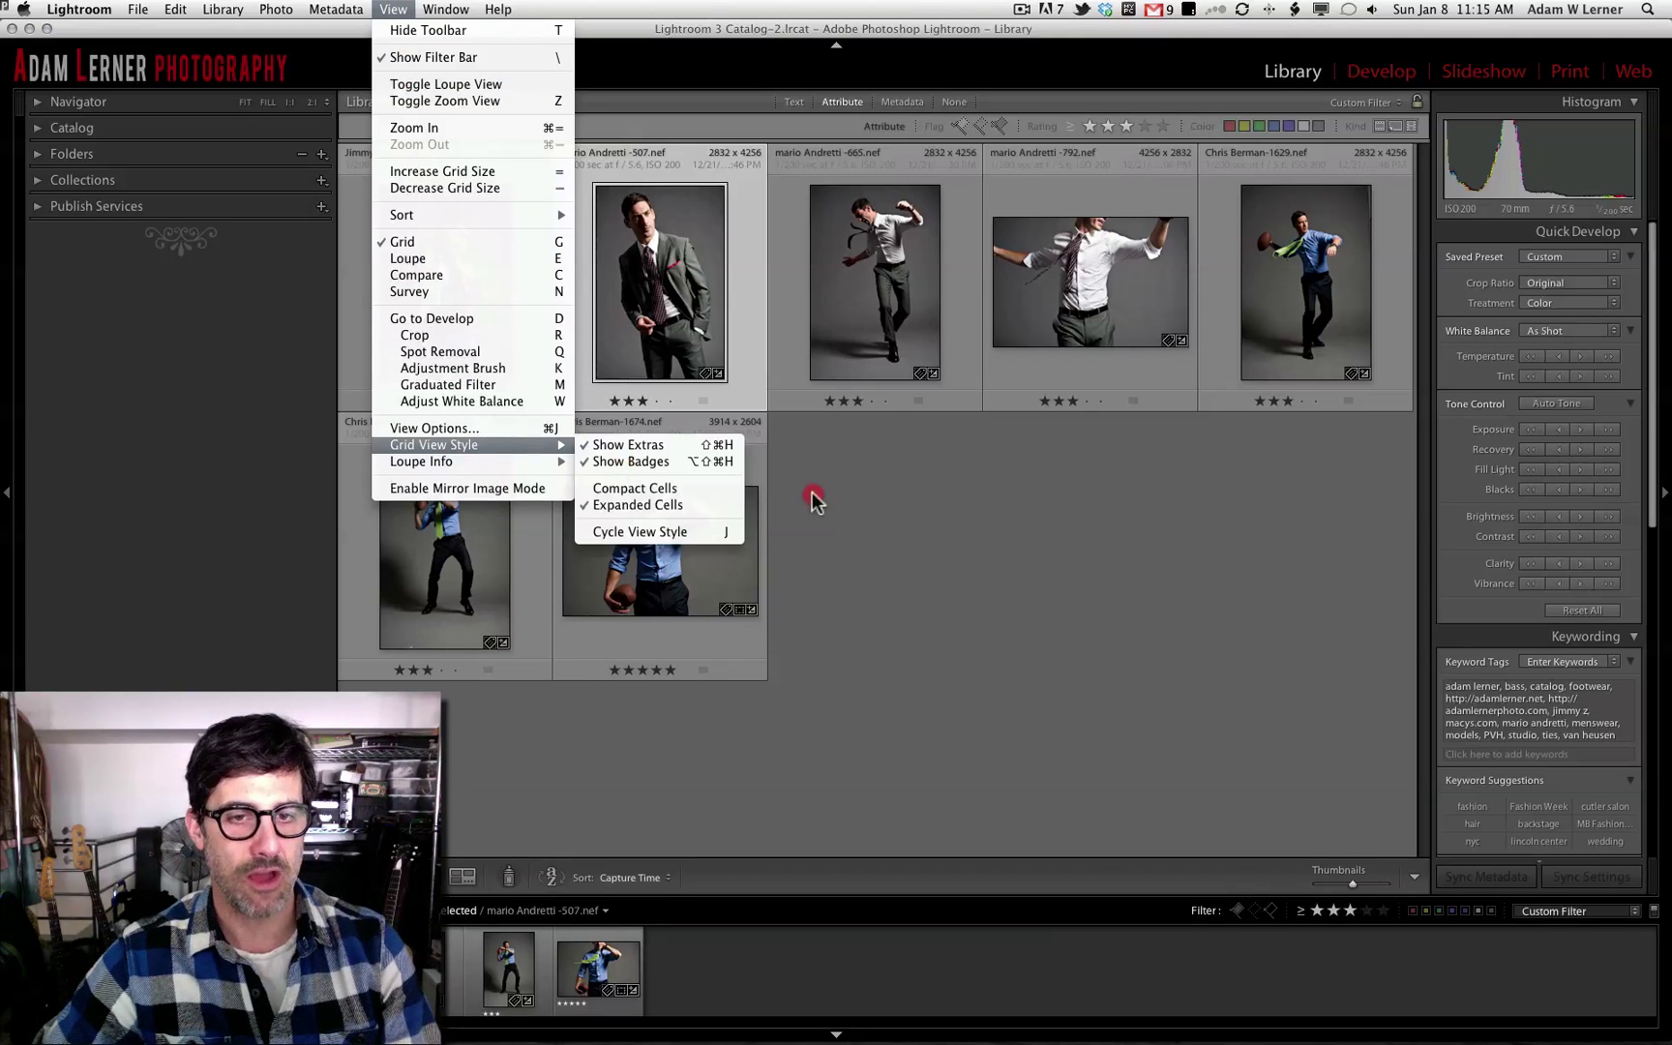
click(1235, 607)
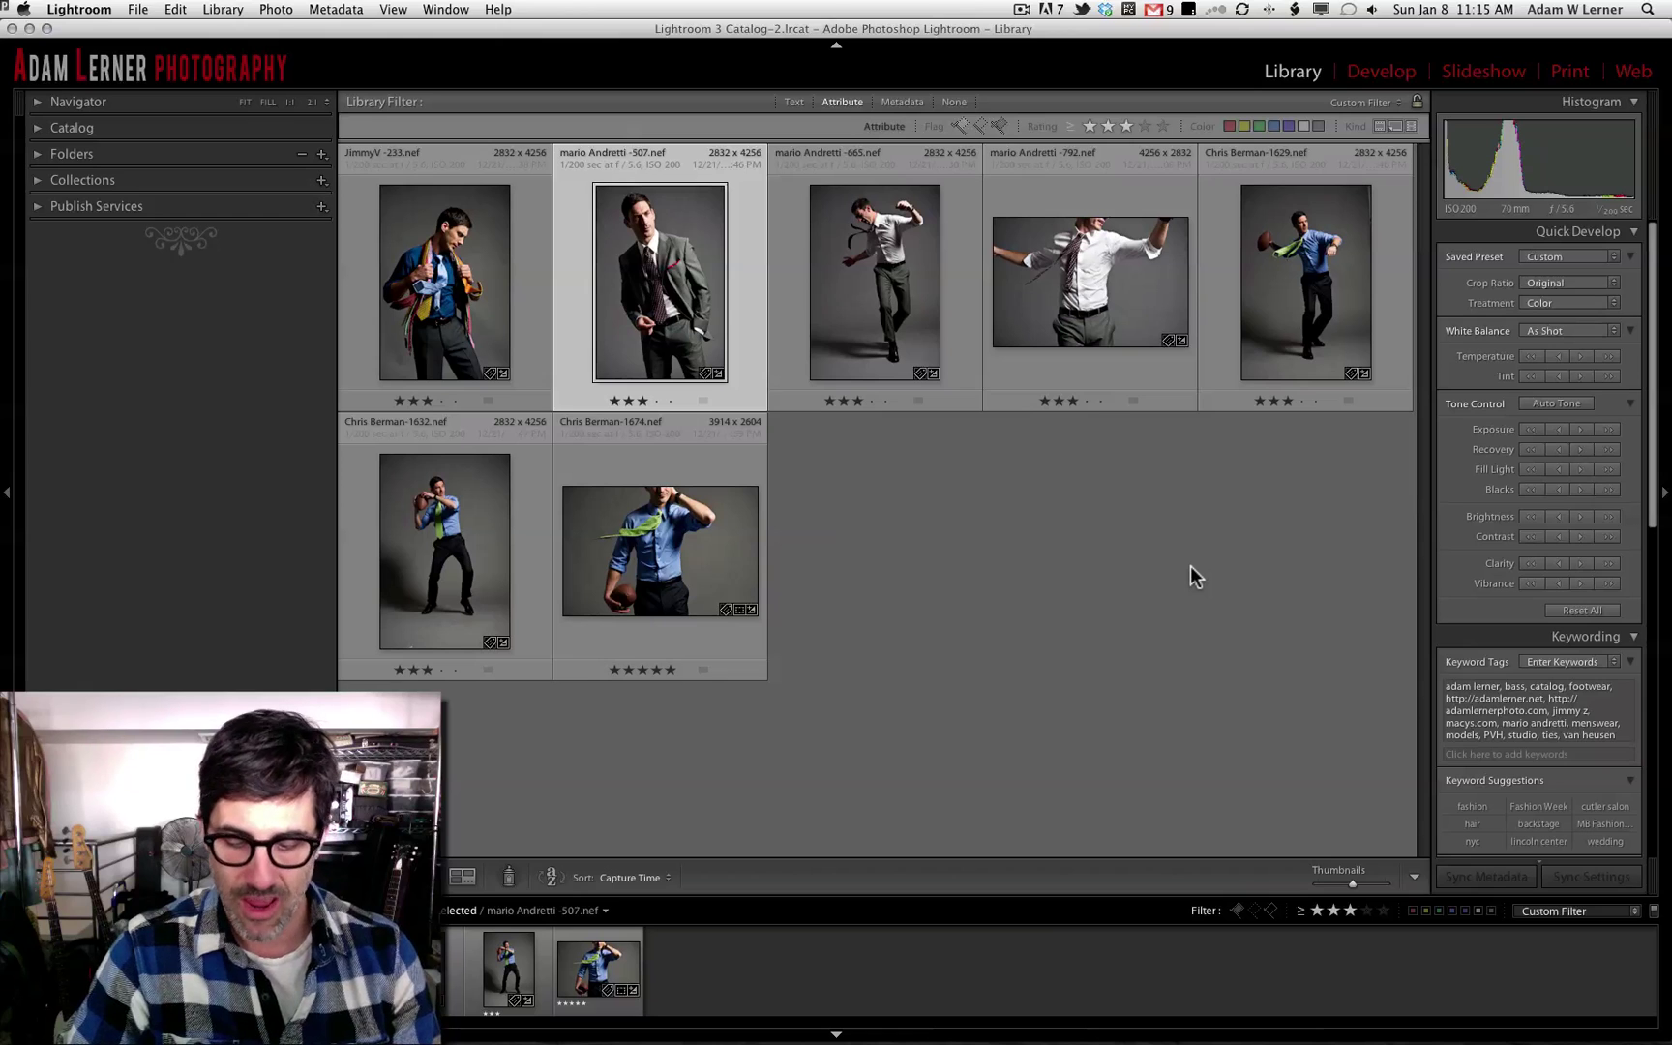
Display the Library shortcuts list for reading, and close it.
key(super+slash)
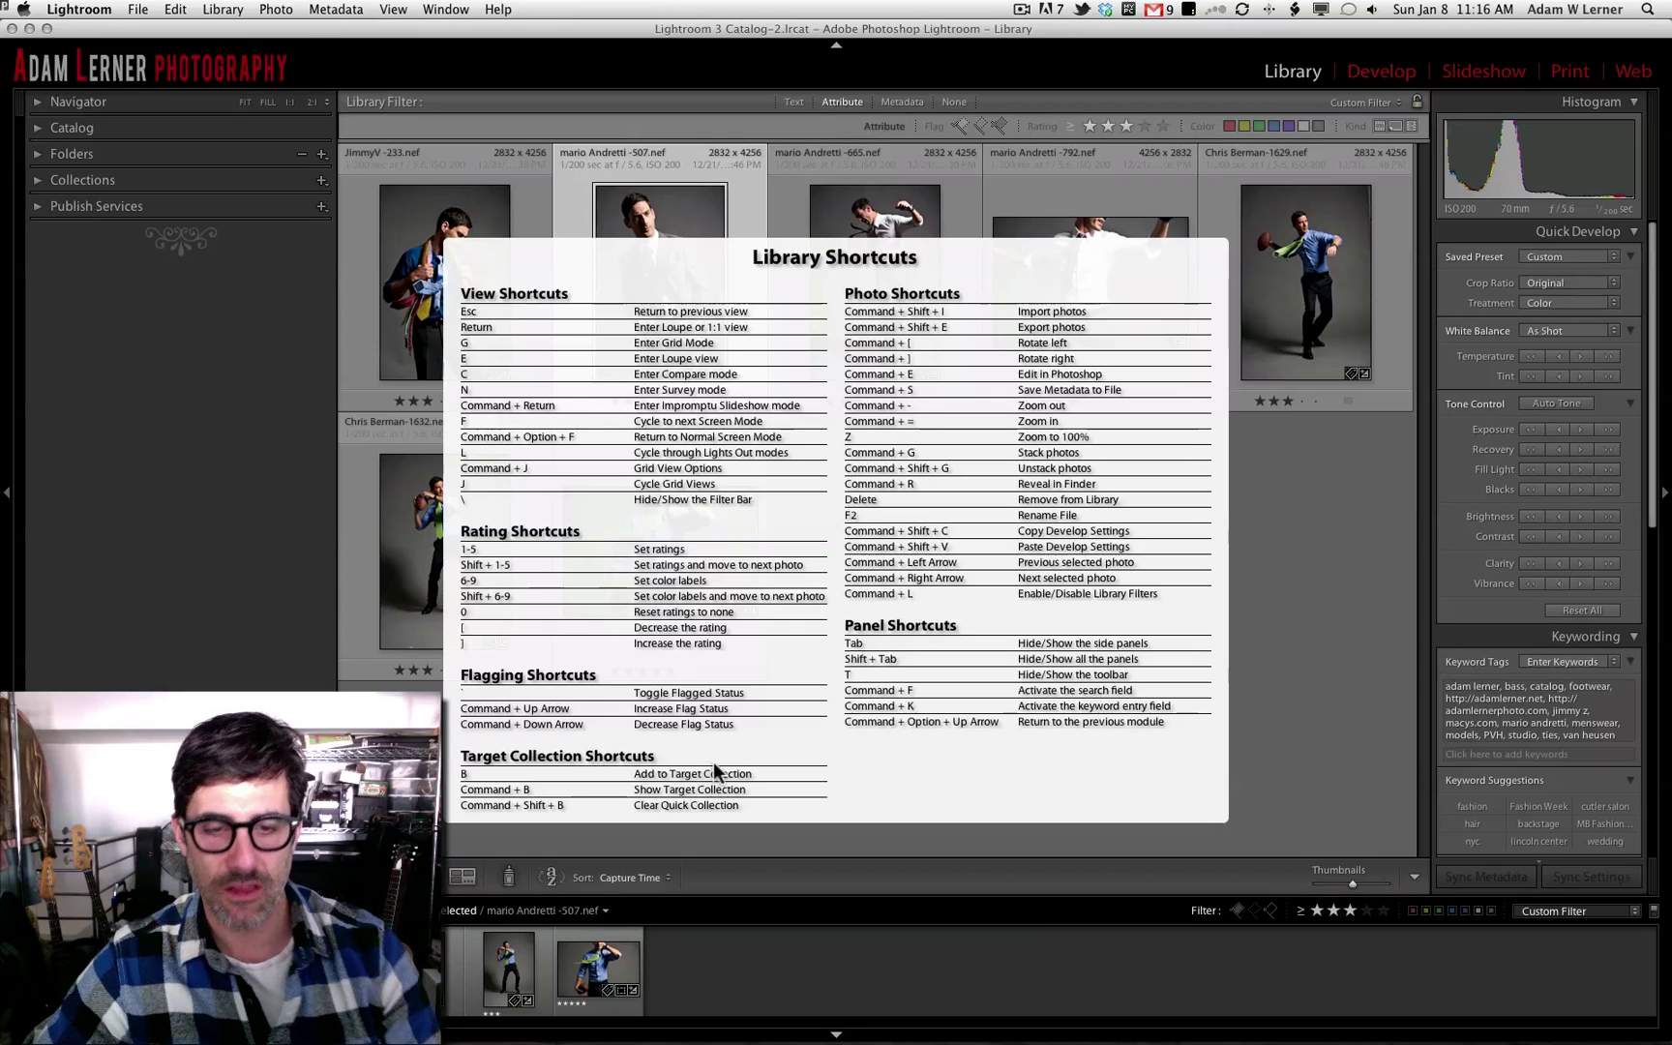
click(1064, 438)
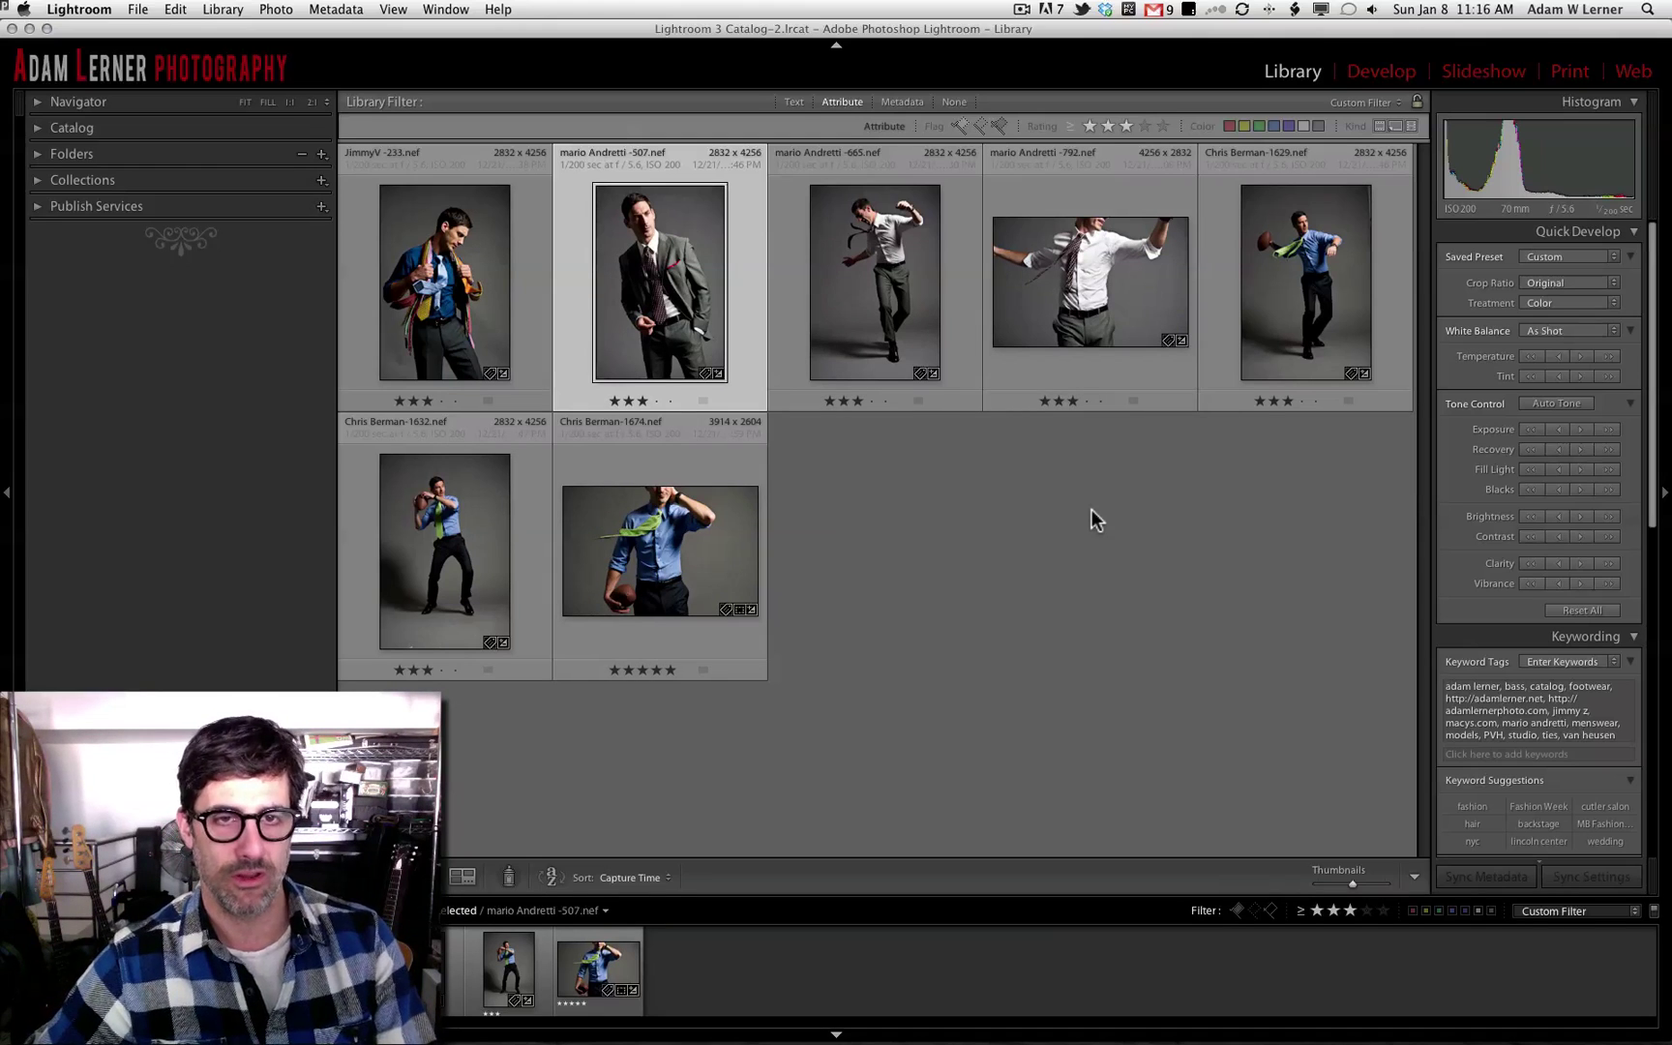
Show the selected mario Andretti -507.nef photo in Loupe view, full screen with all panels hidden.
key(e)
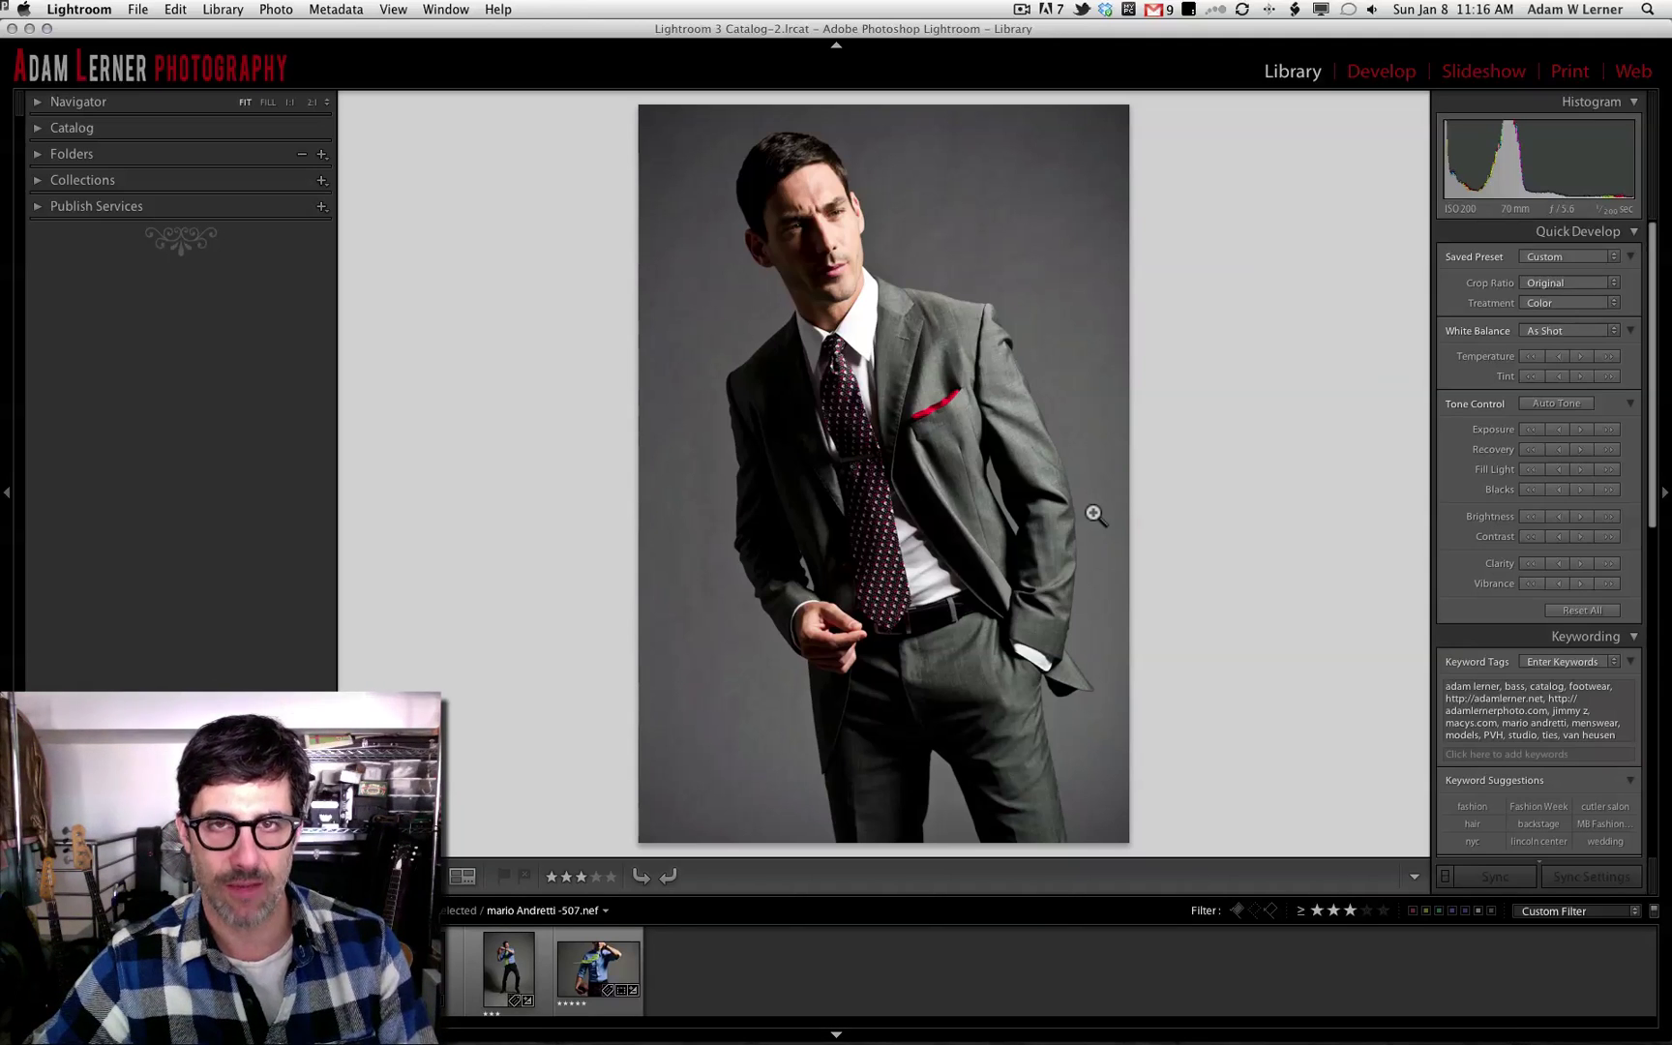
key(shift+Tab)
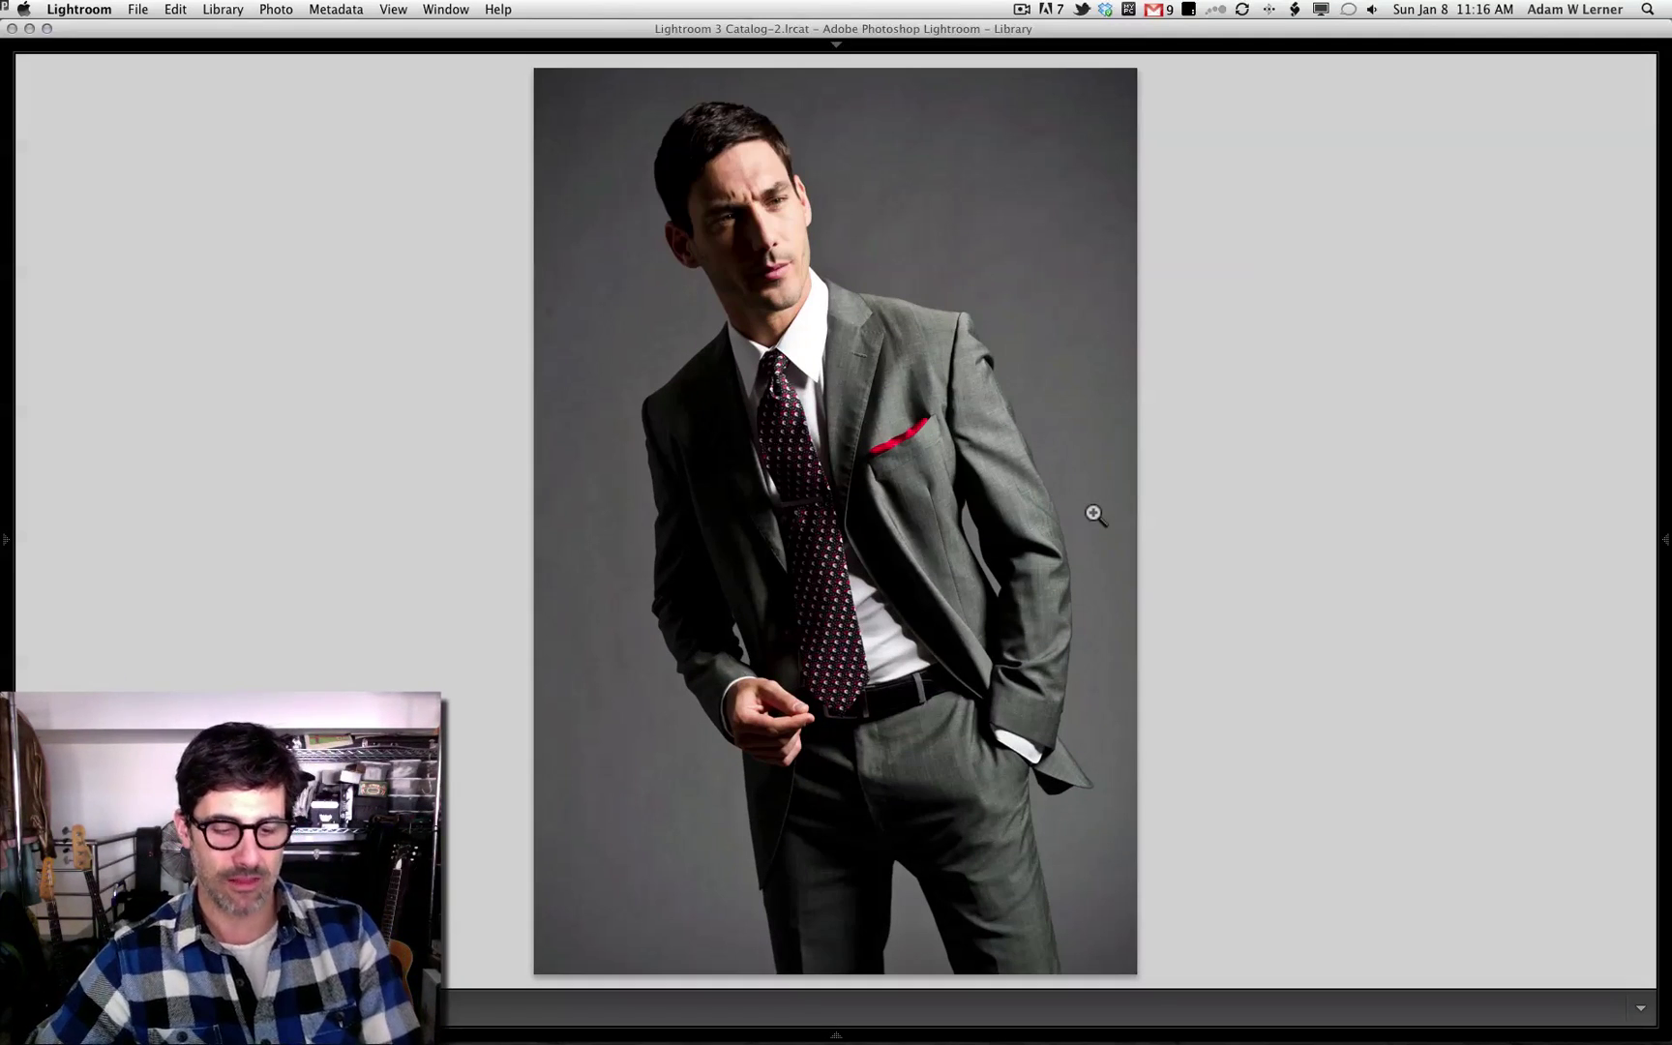
key(f)
key(f)
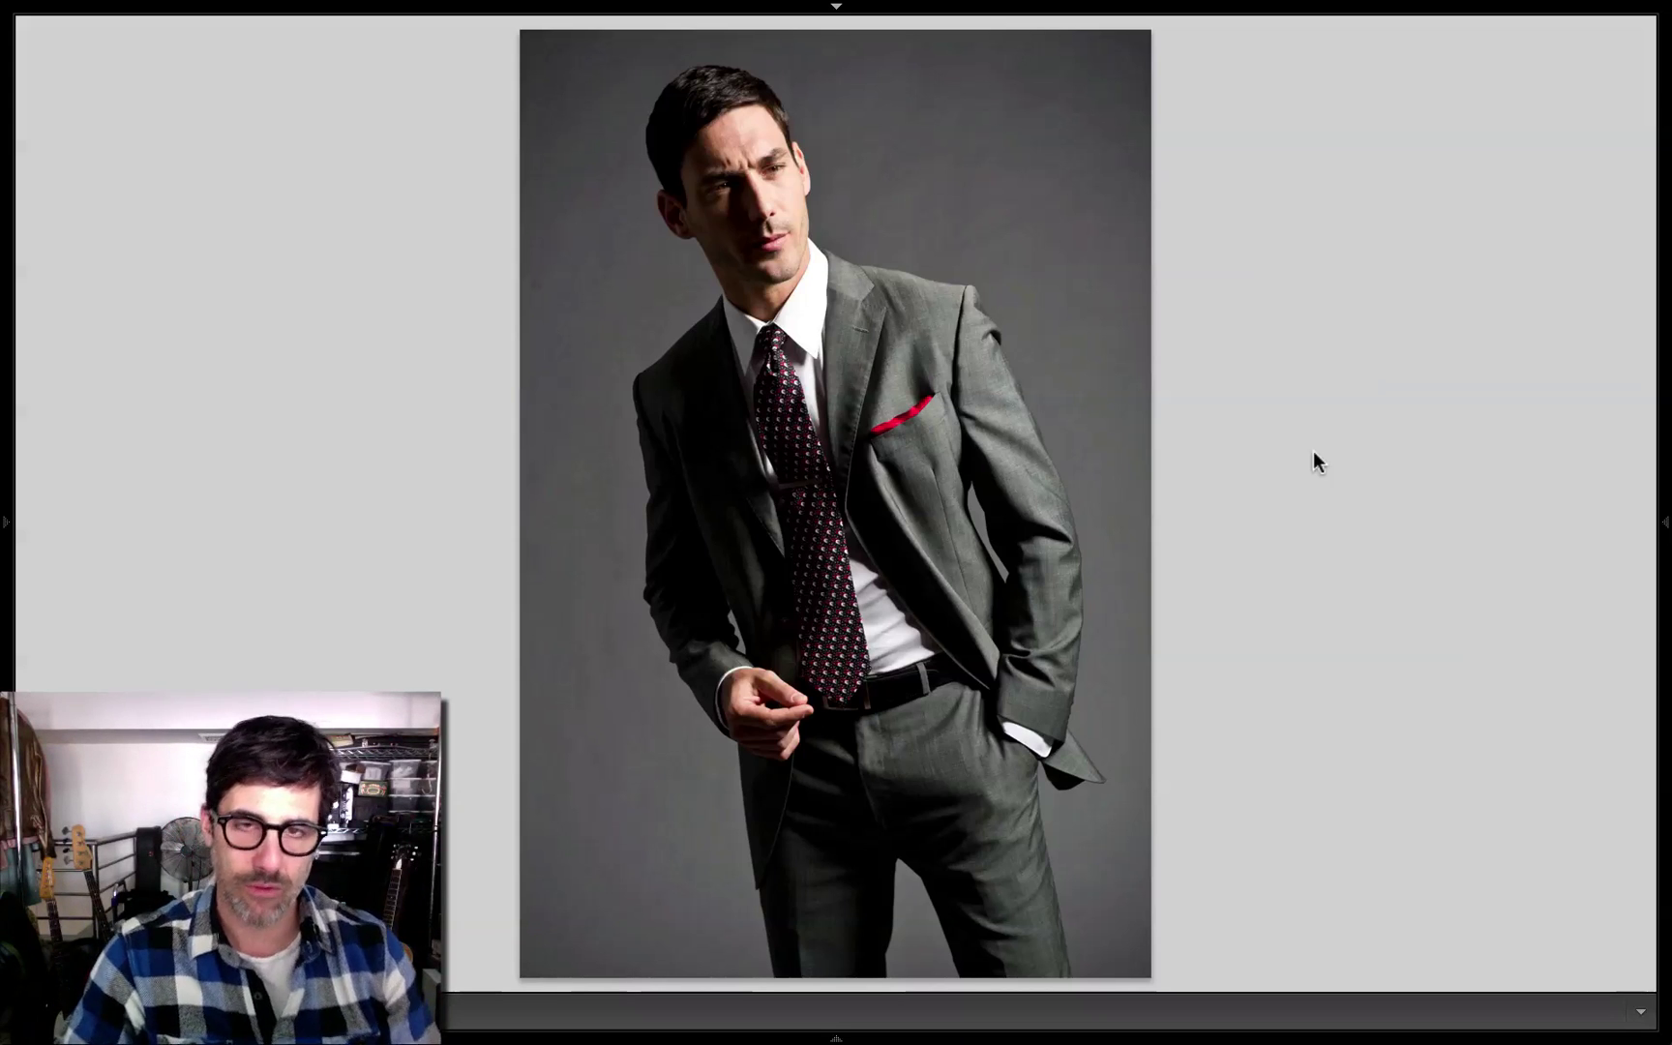
Cycle the Lights Out modes around the photo from dimmed to fully black and back to normal lighting.
key(l)
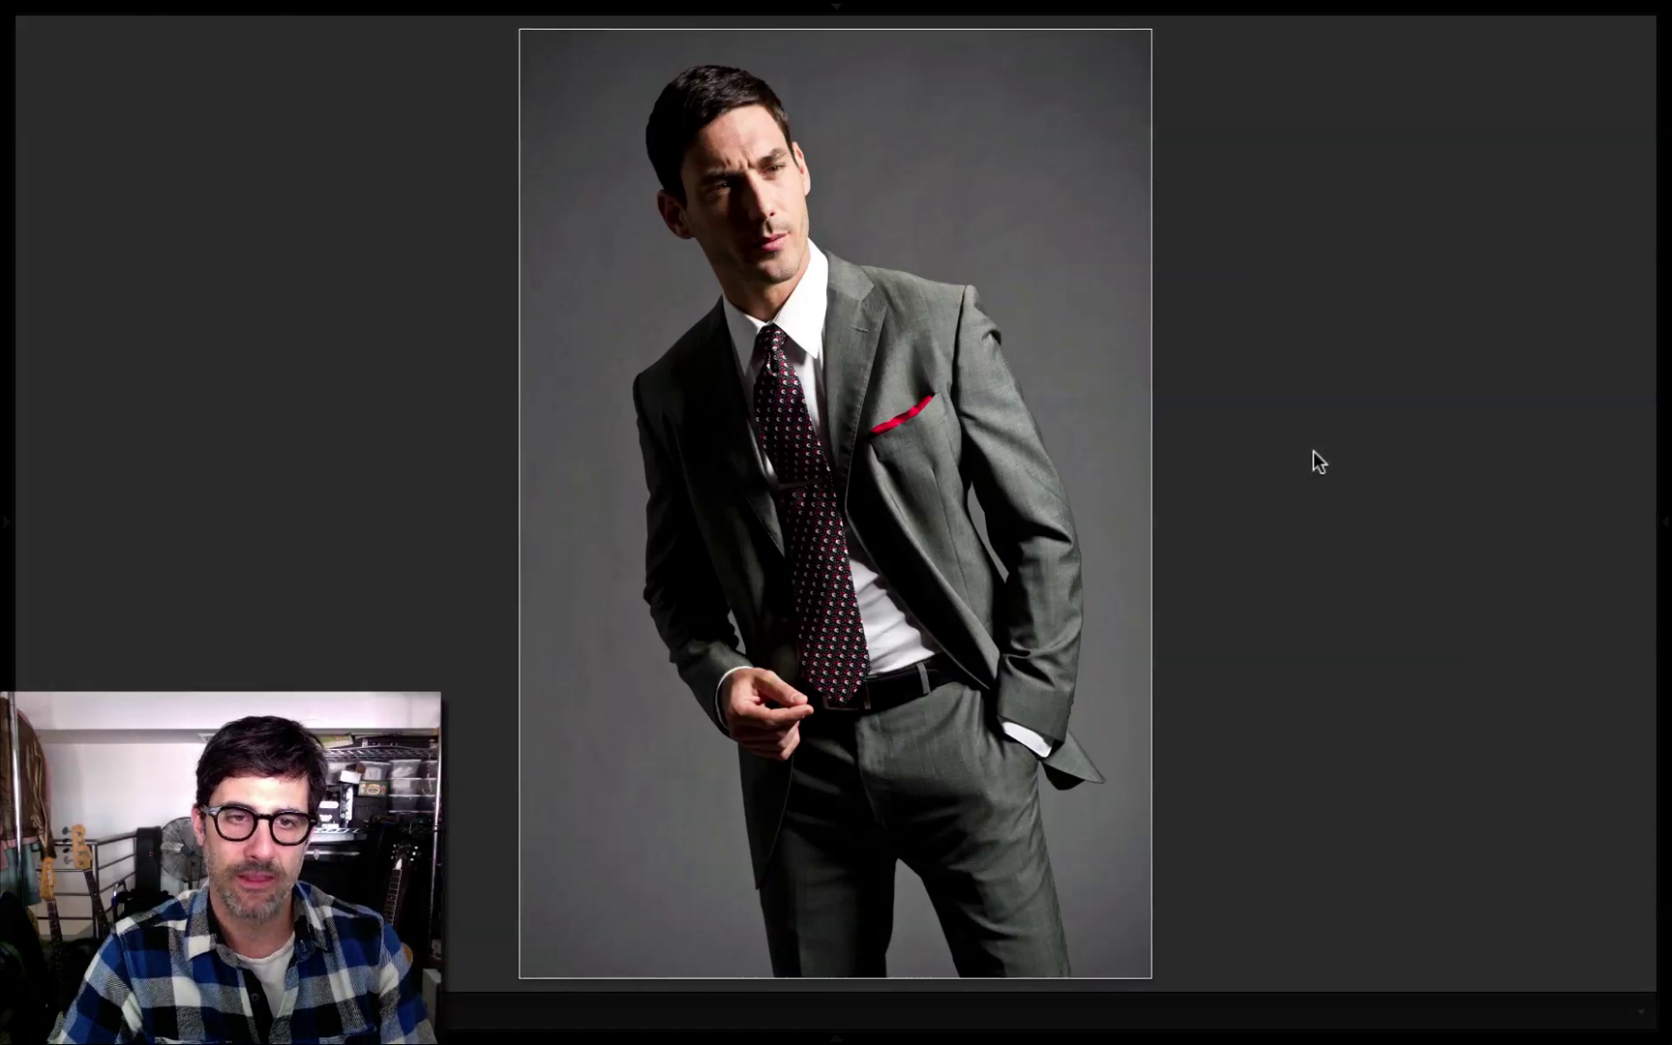
key(l)
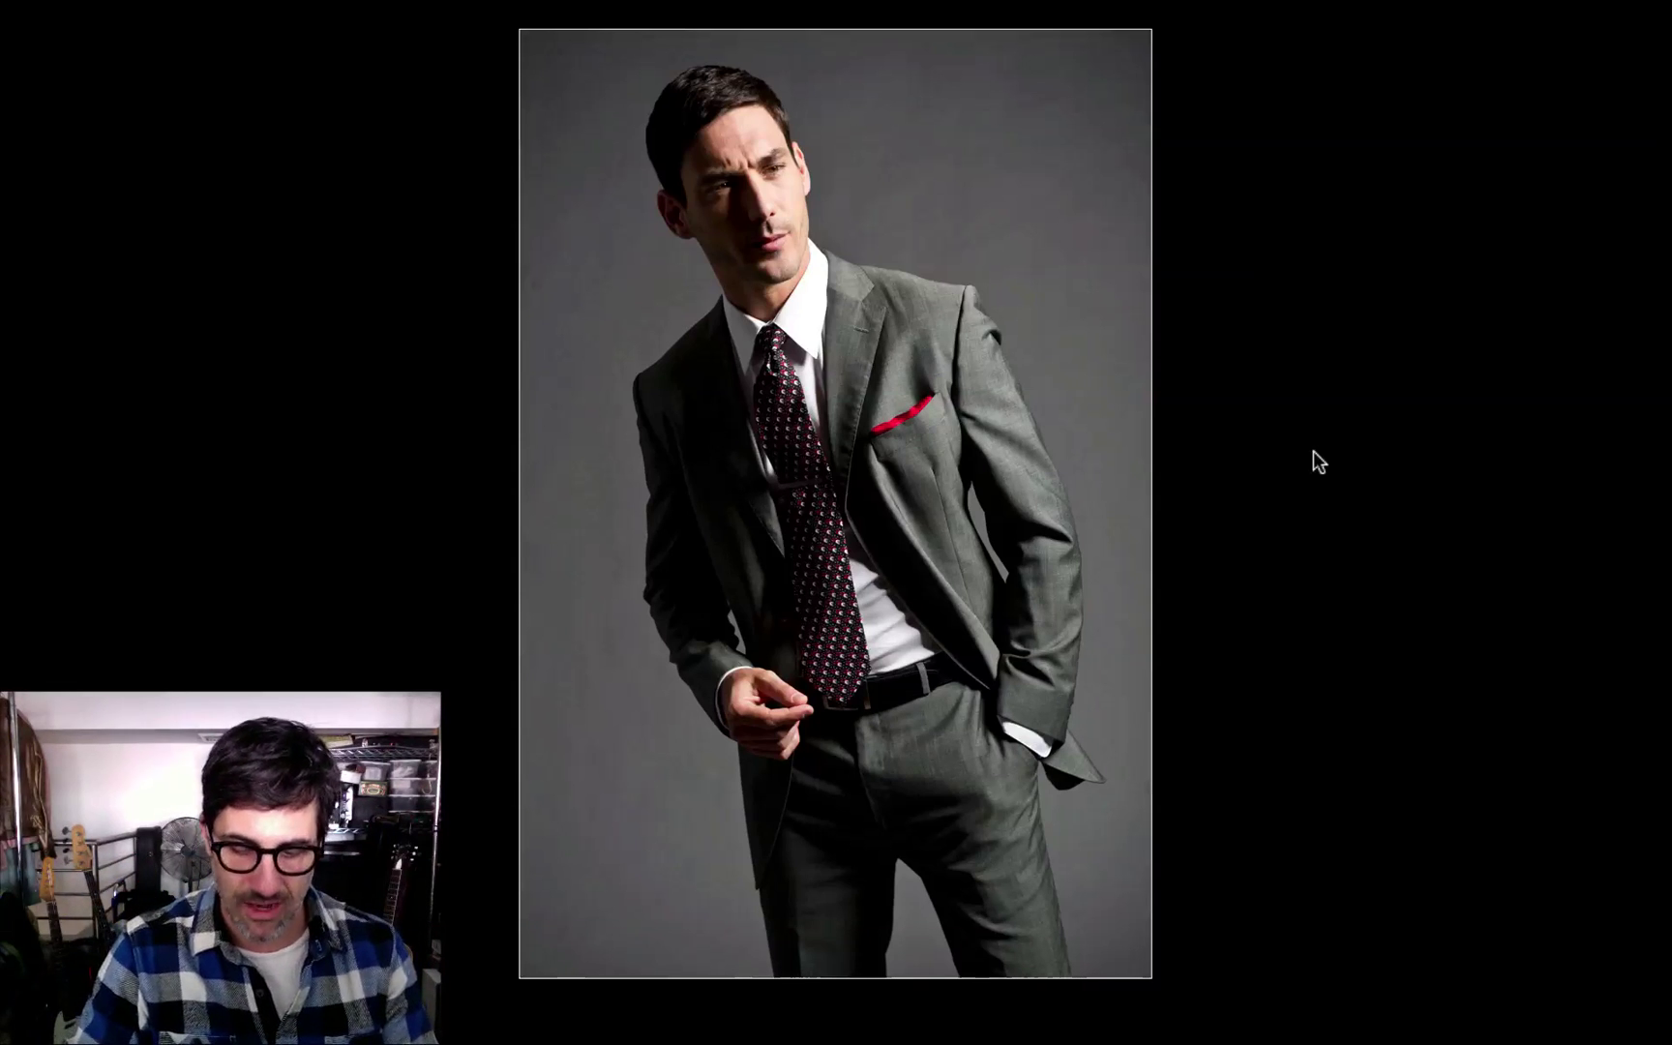
key(l)
key(l)
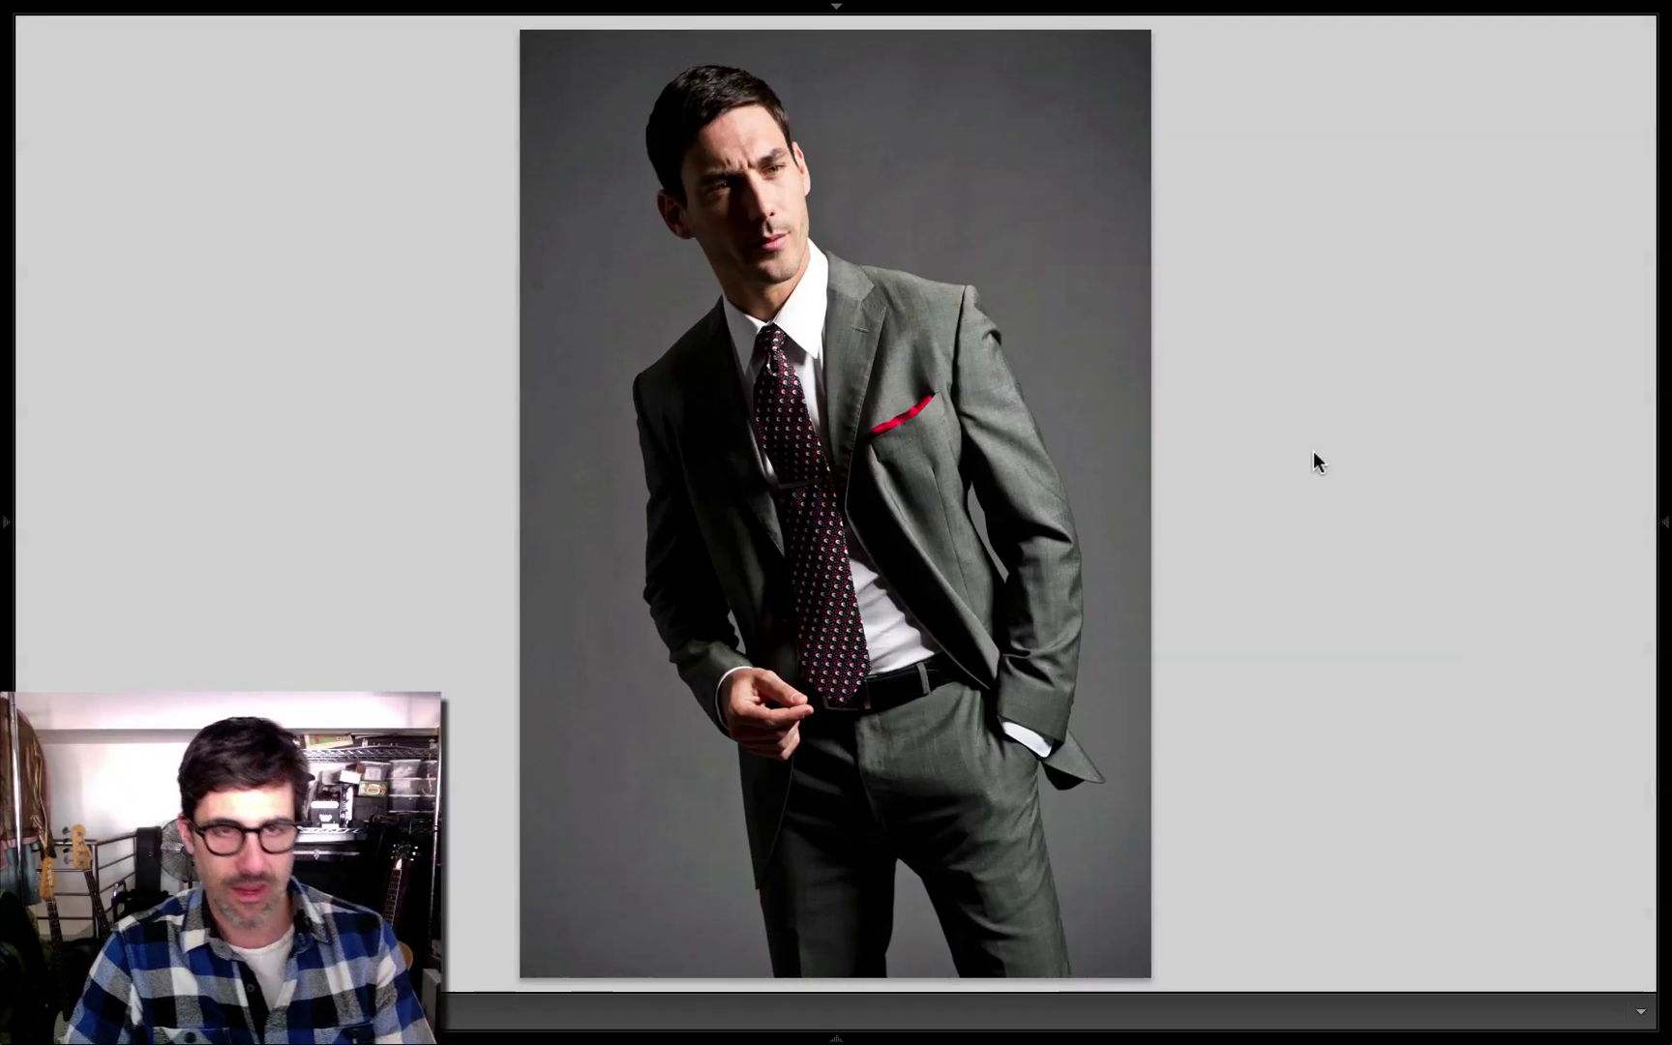
Restore all panels and open the photo in the Develop module.
key(shift+Tab)
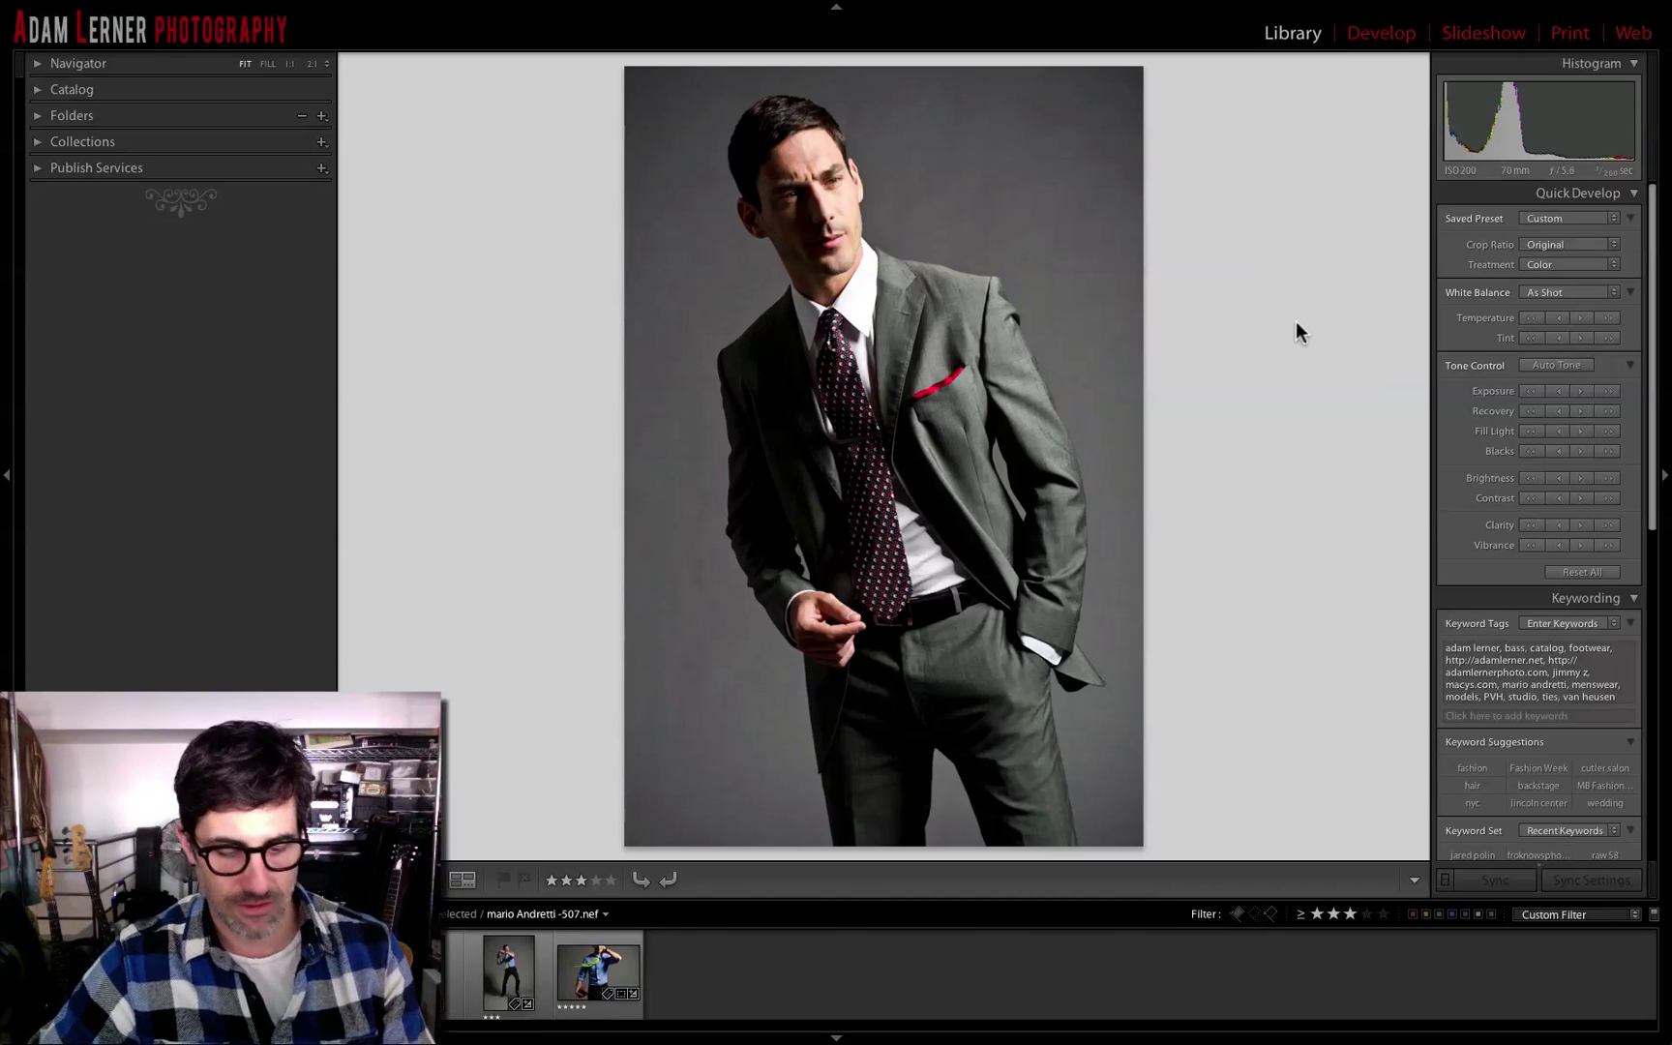
key(d)
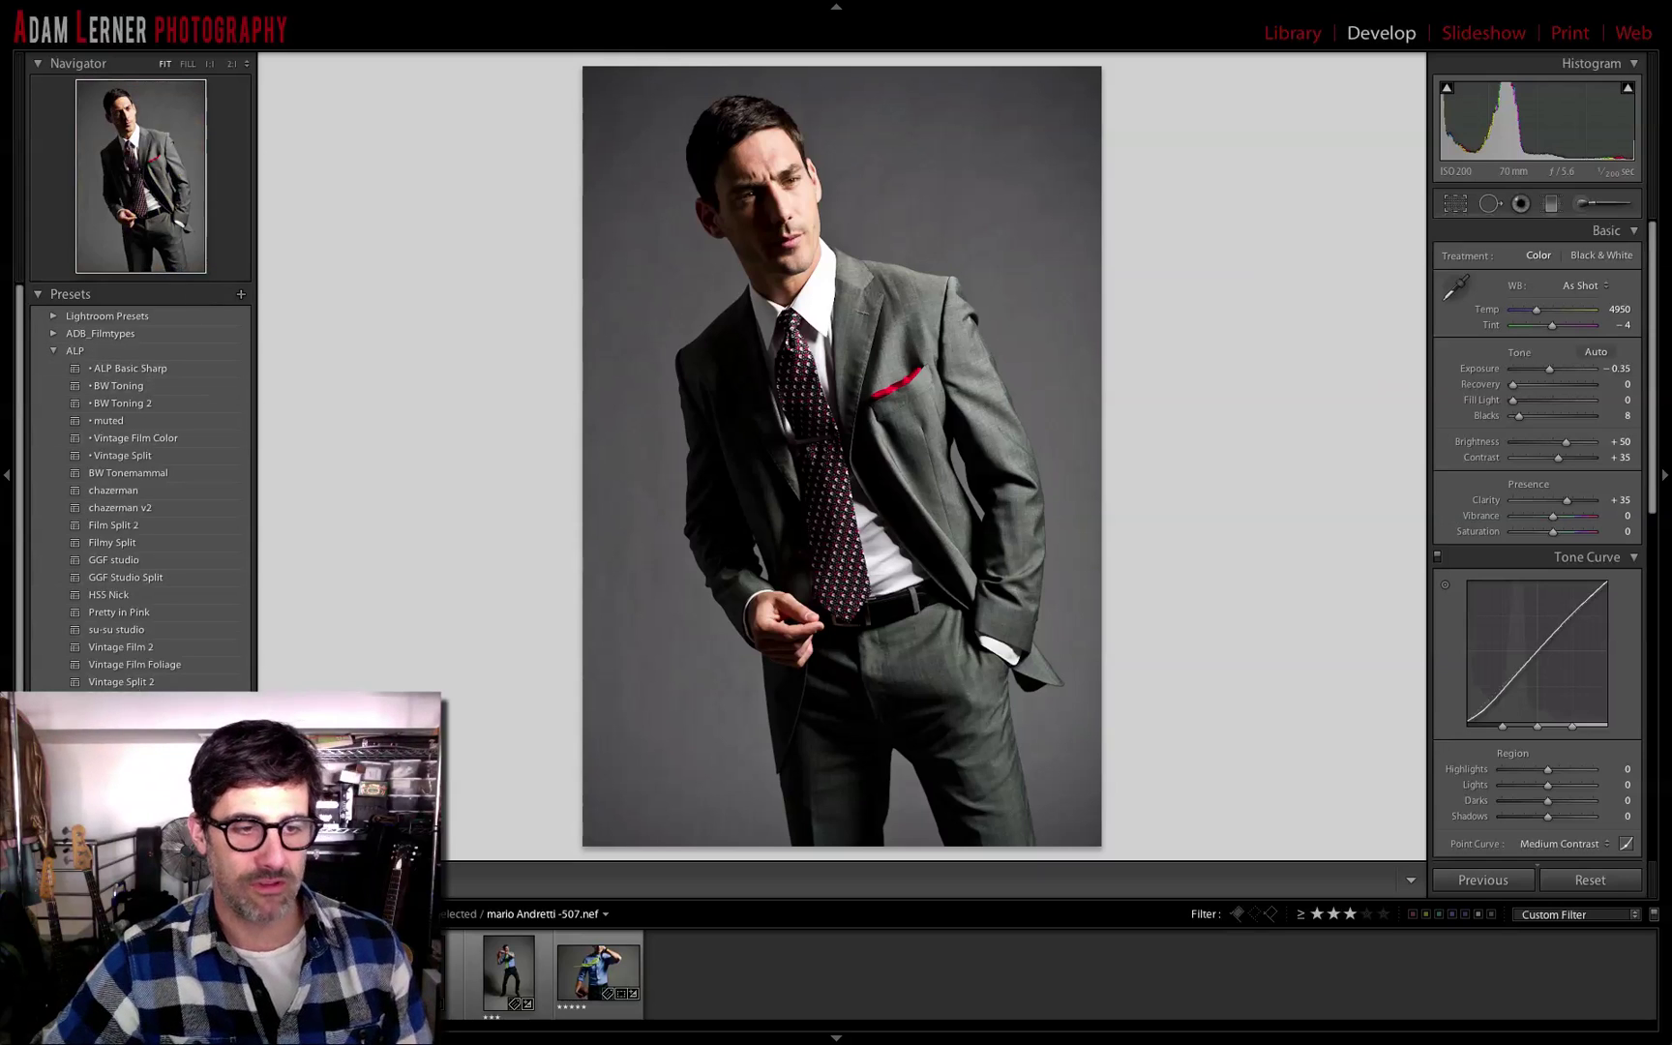
scroll(141, 483, down, 1)
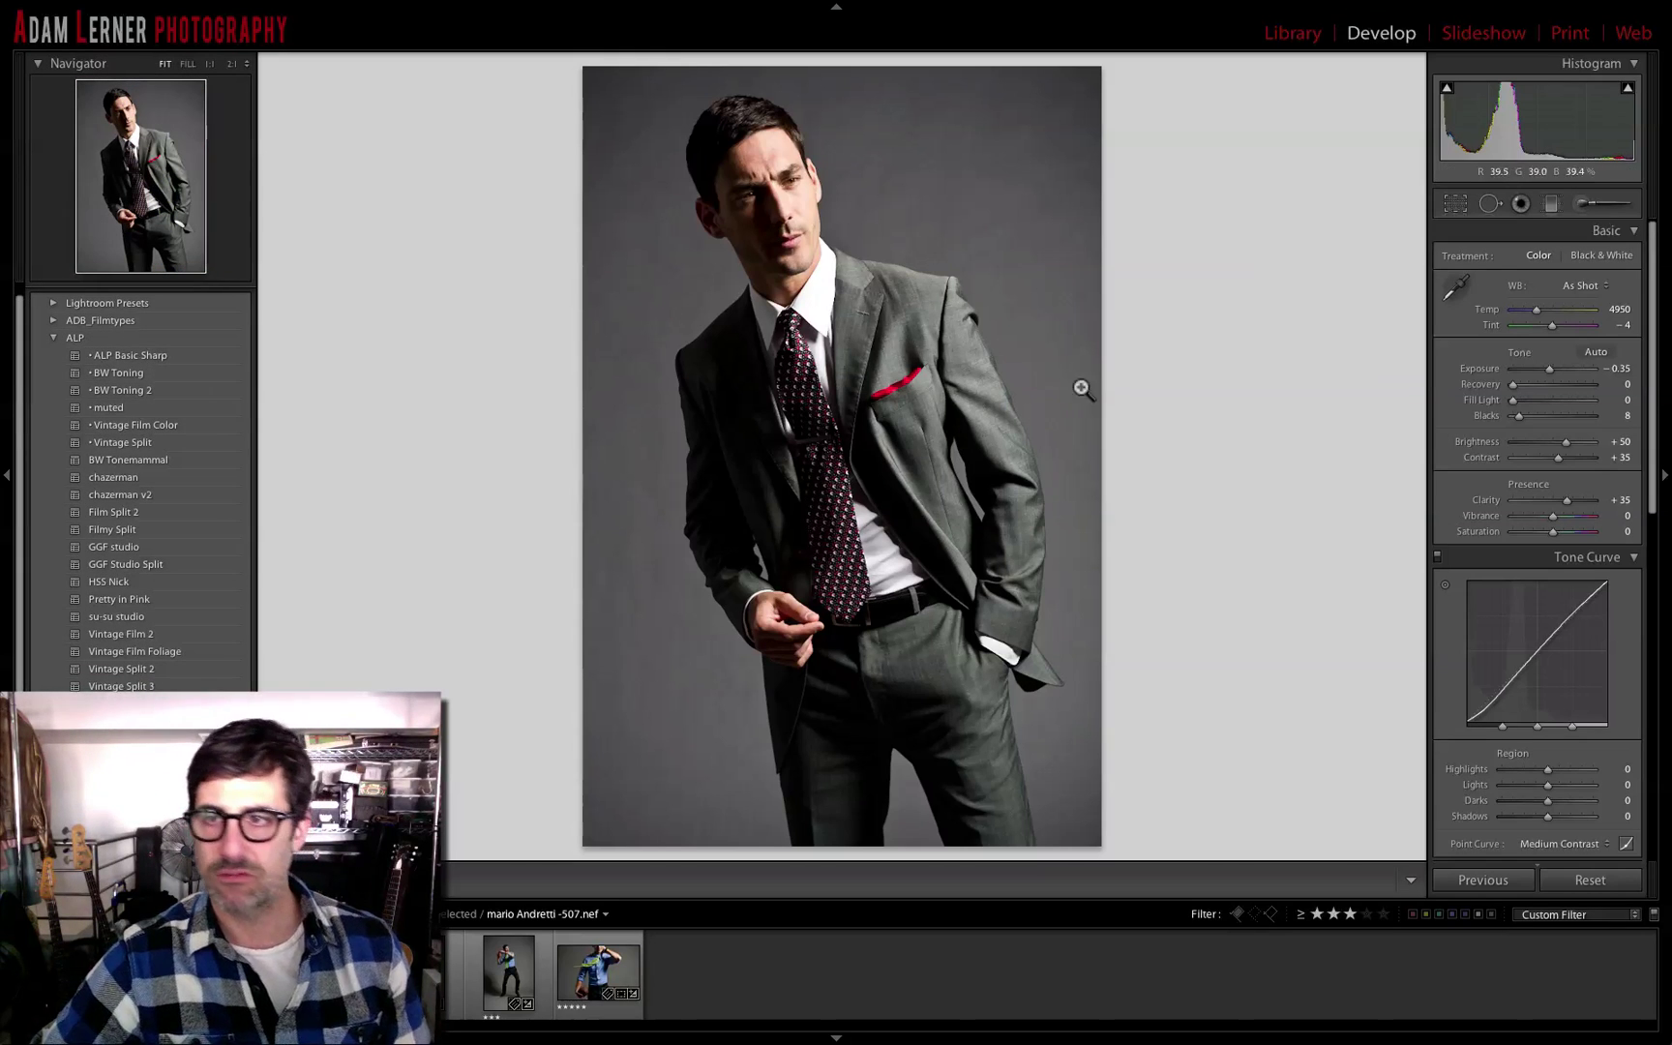
scroll(1553, 495, down, 10)
scroll(1550, 496, up, 10)
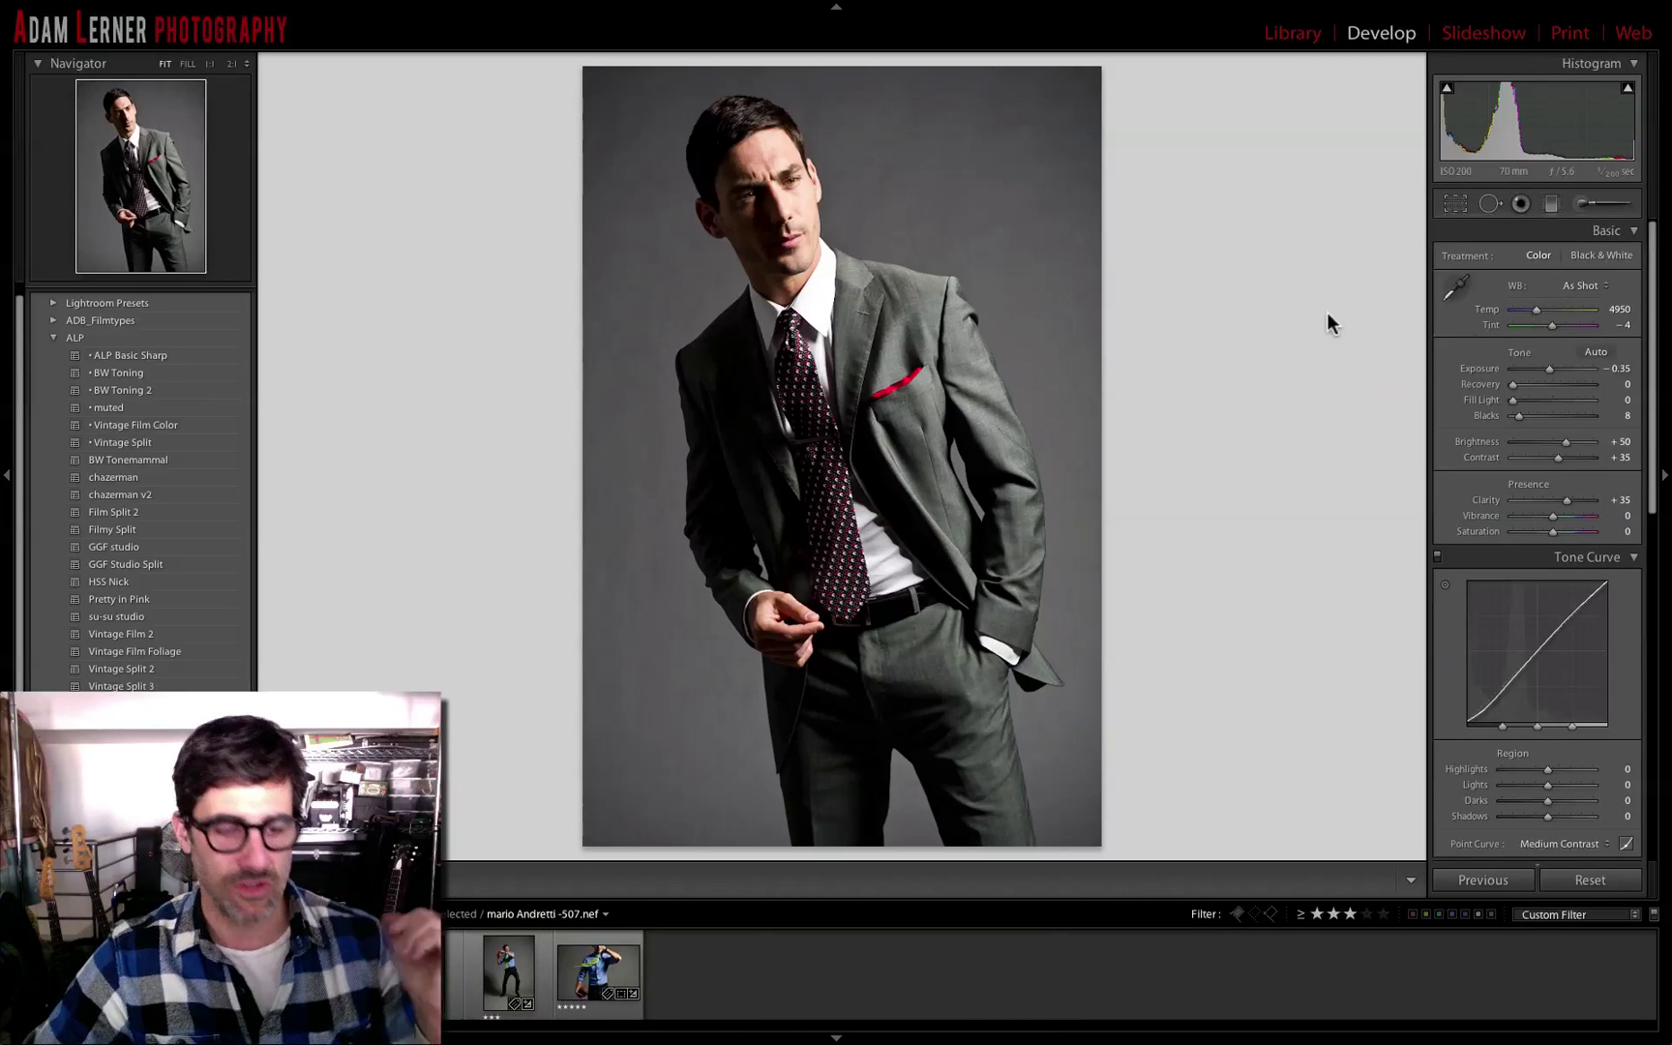
Hide the side panels in Develop and bring them back.
key(Tab)
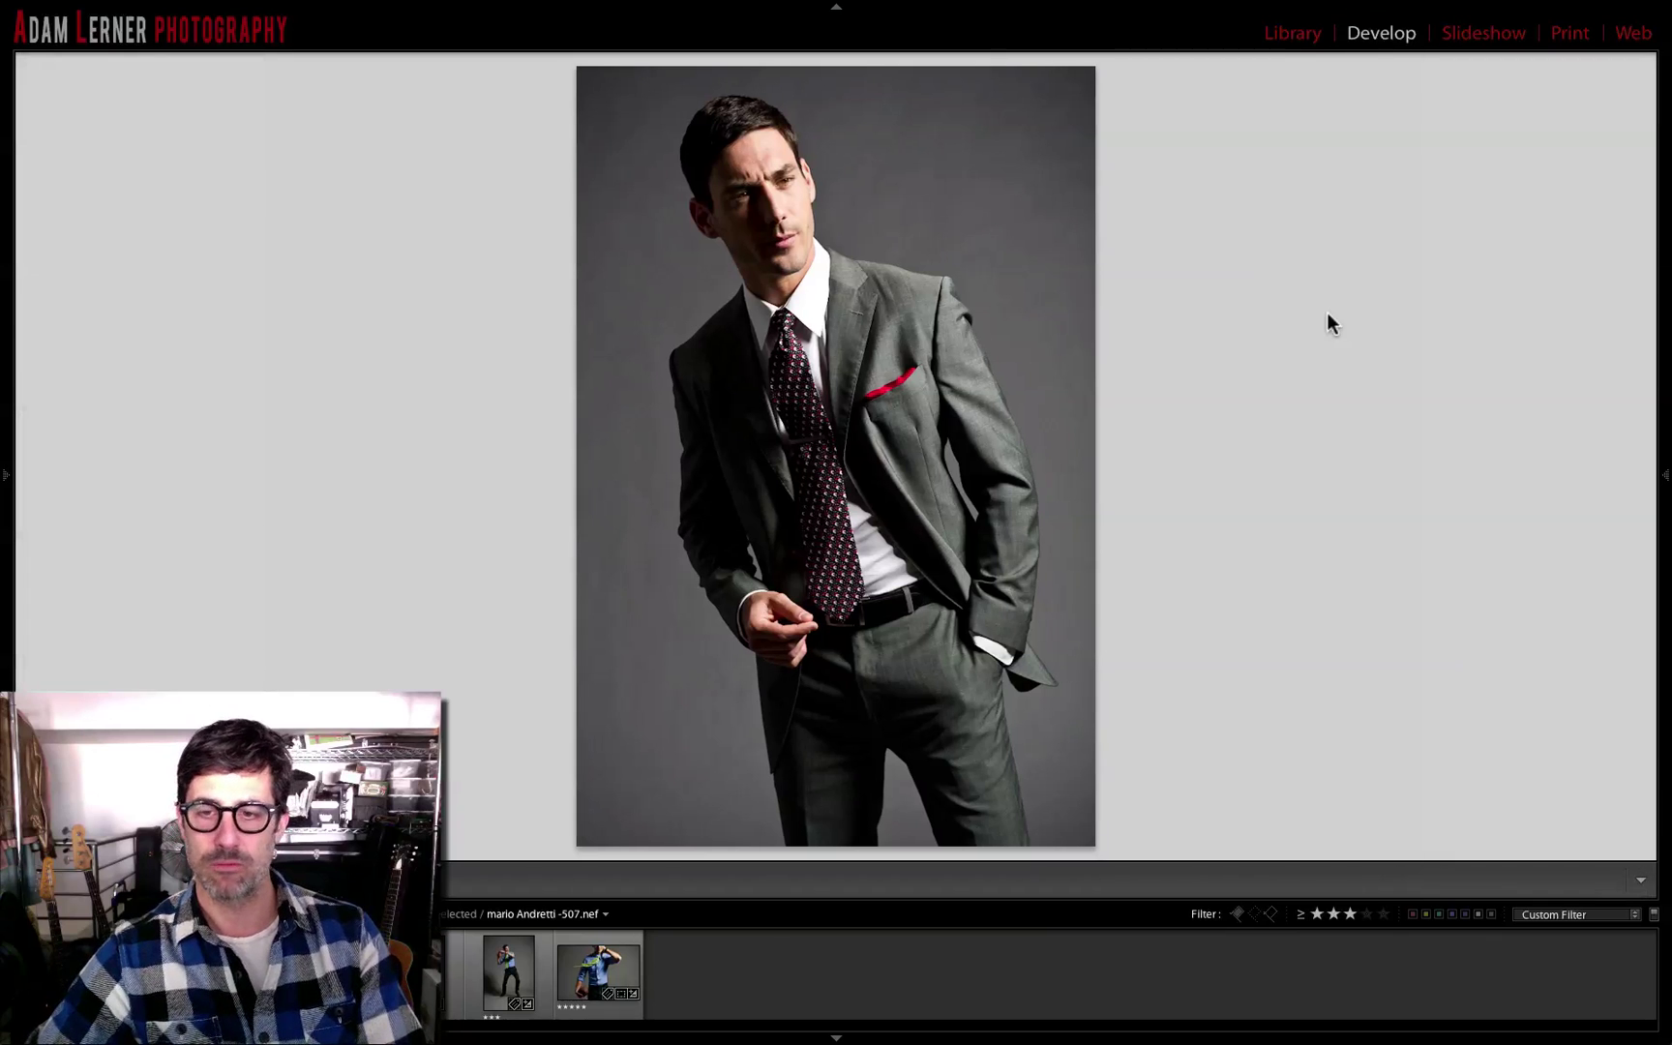
key(Tab)
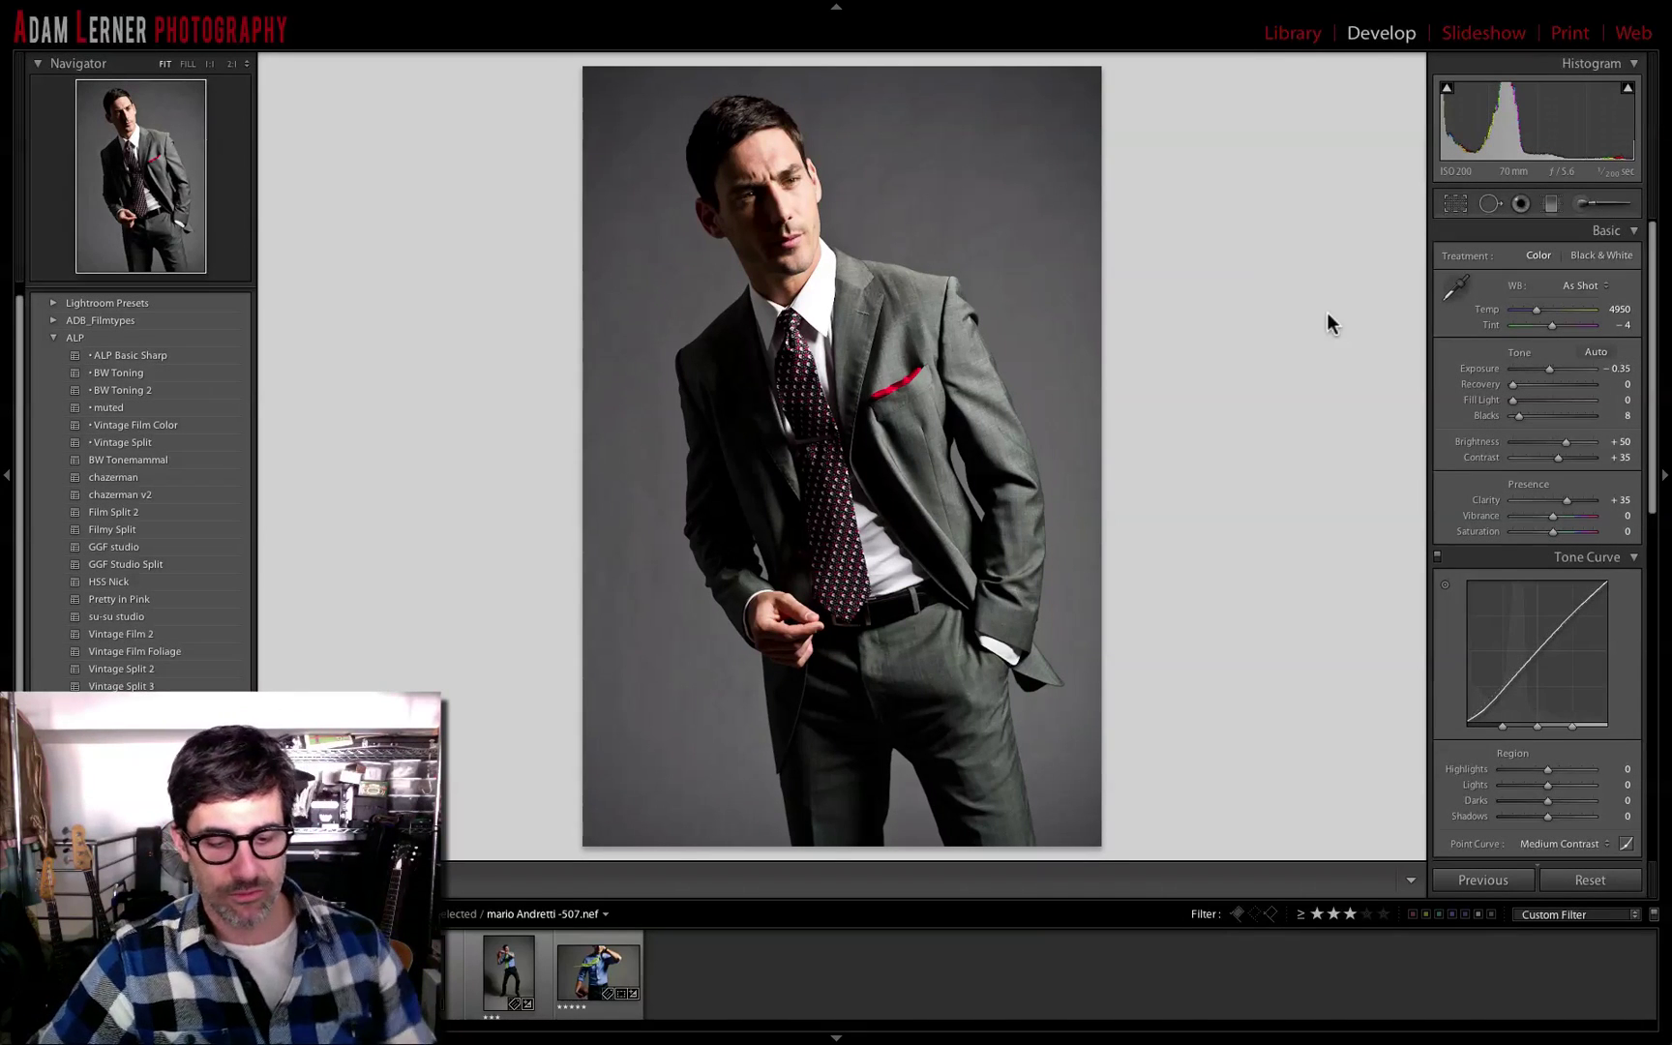
Bring up the Crop & Straighten tool and the Adjustment Brush in turn, closing each without editing.
key(r)
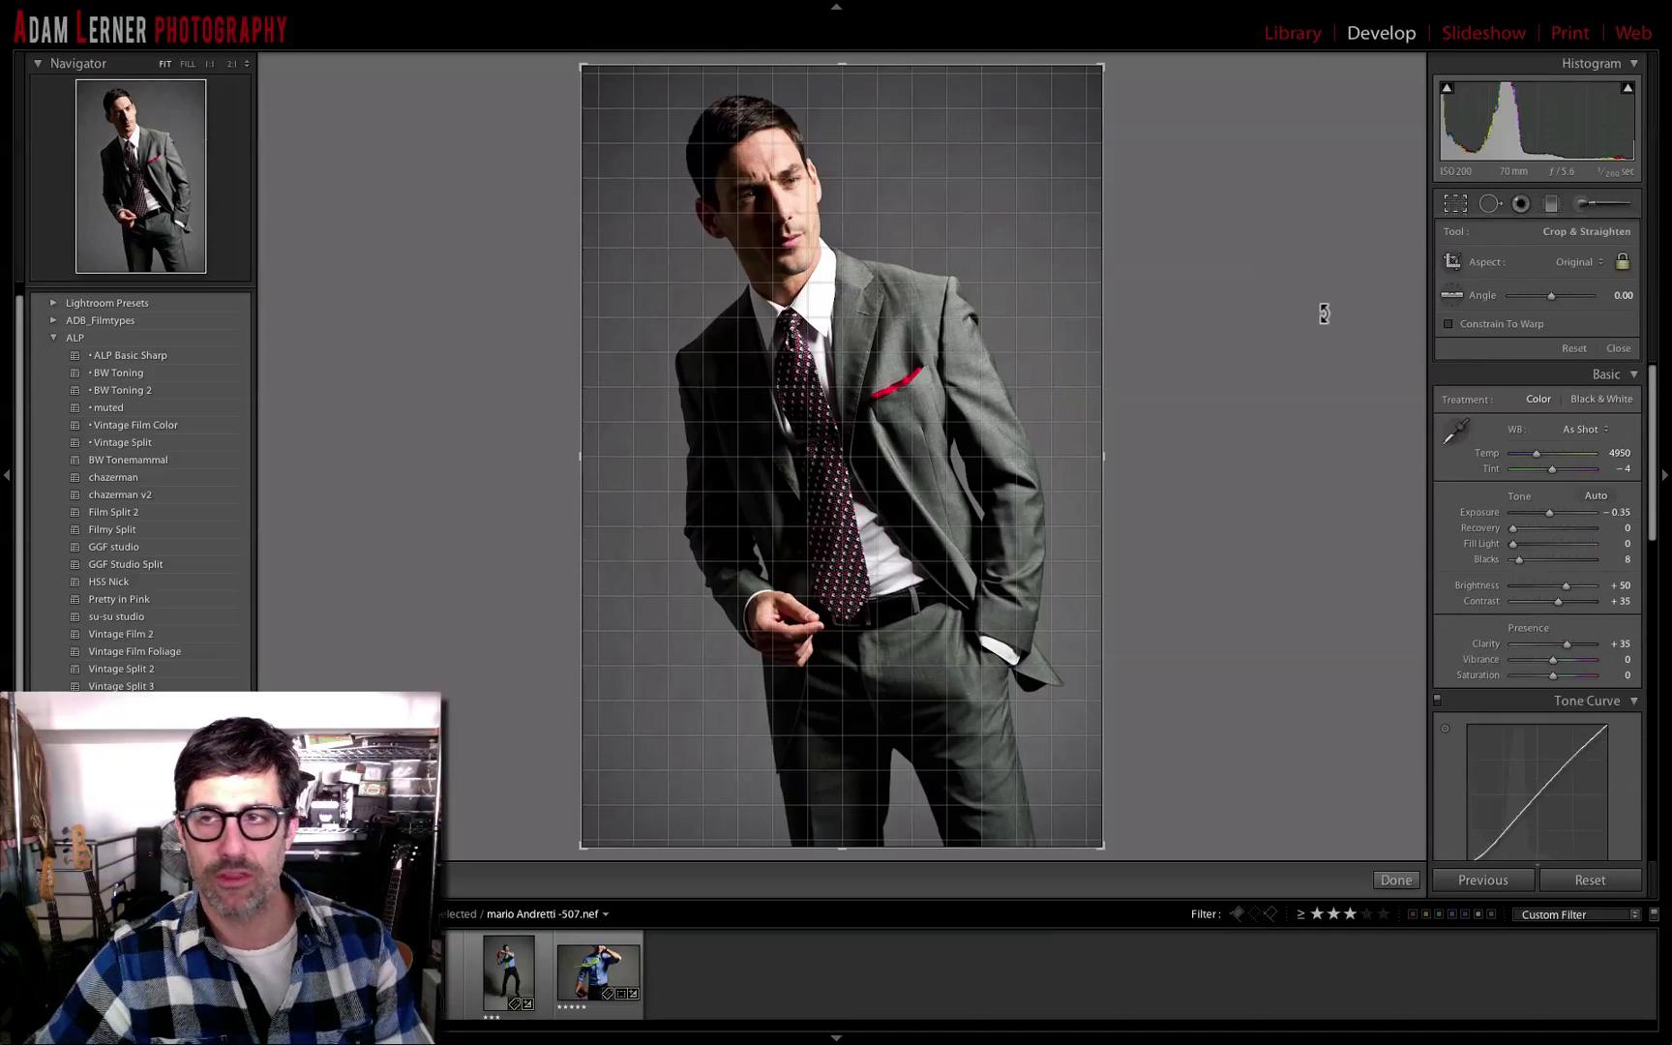
key(r)
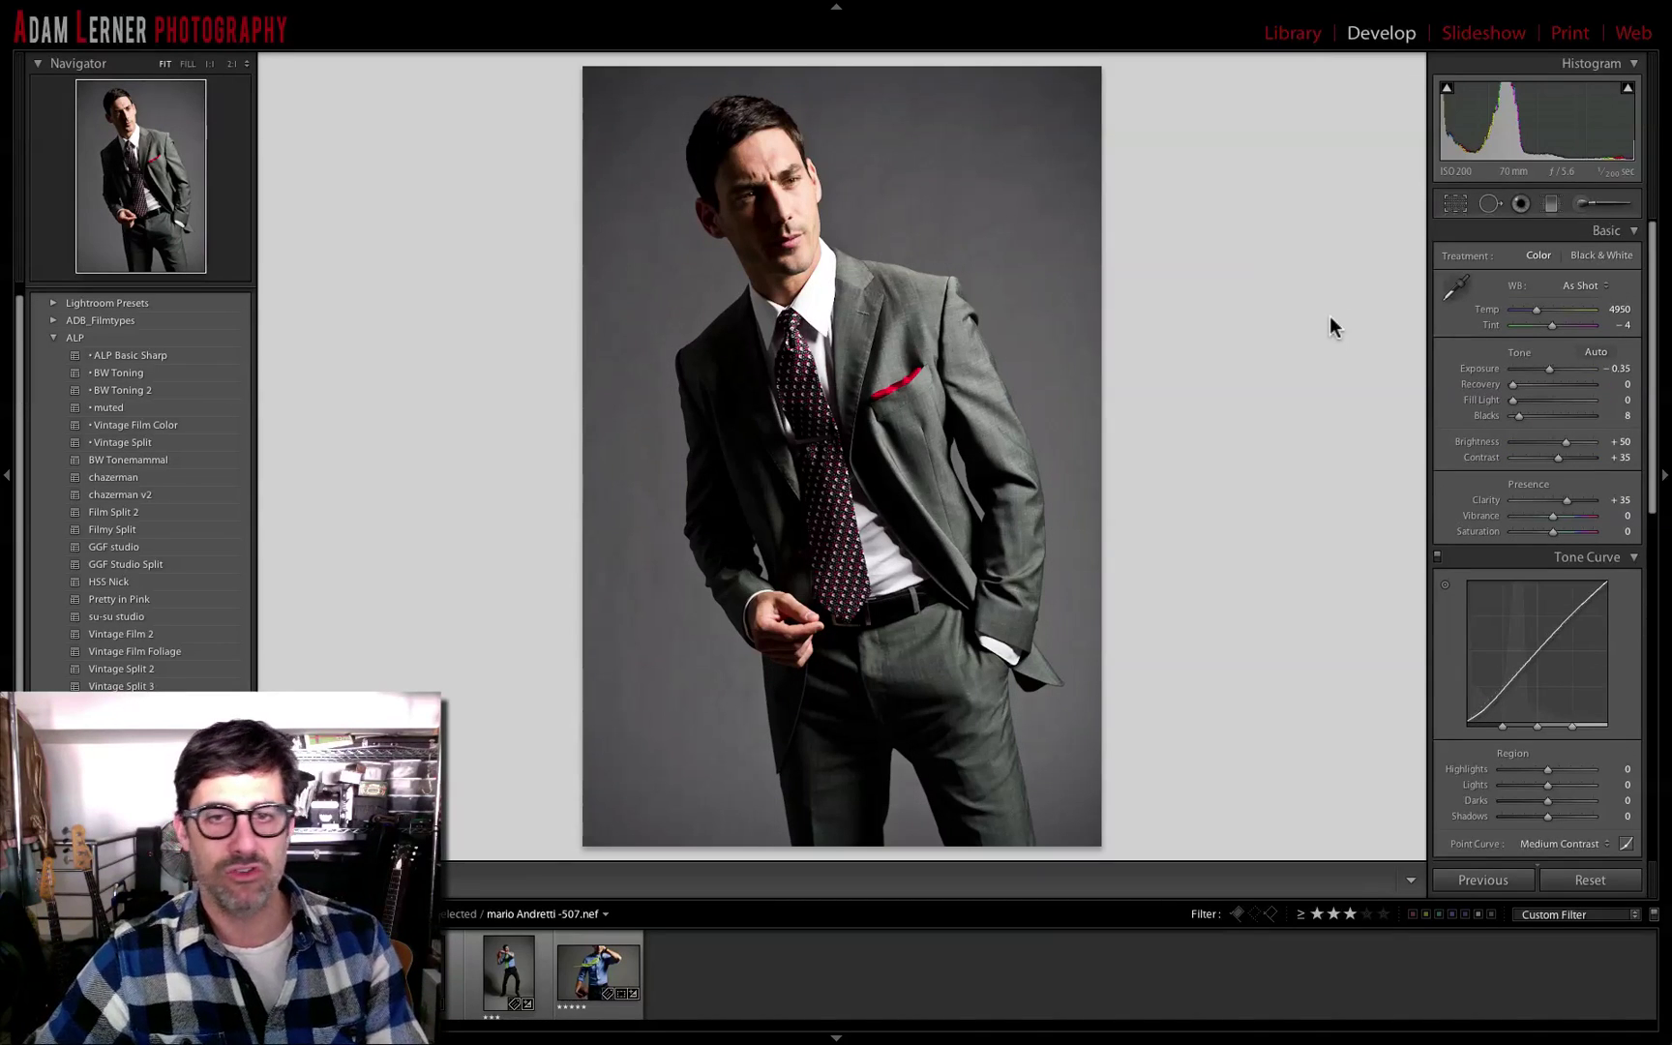
key(k)
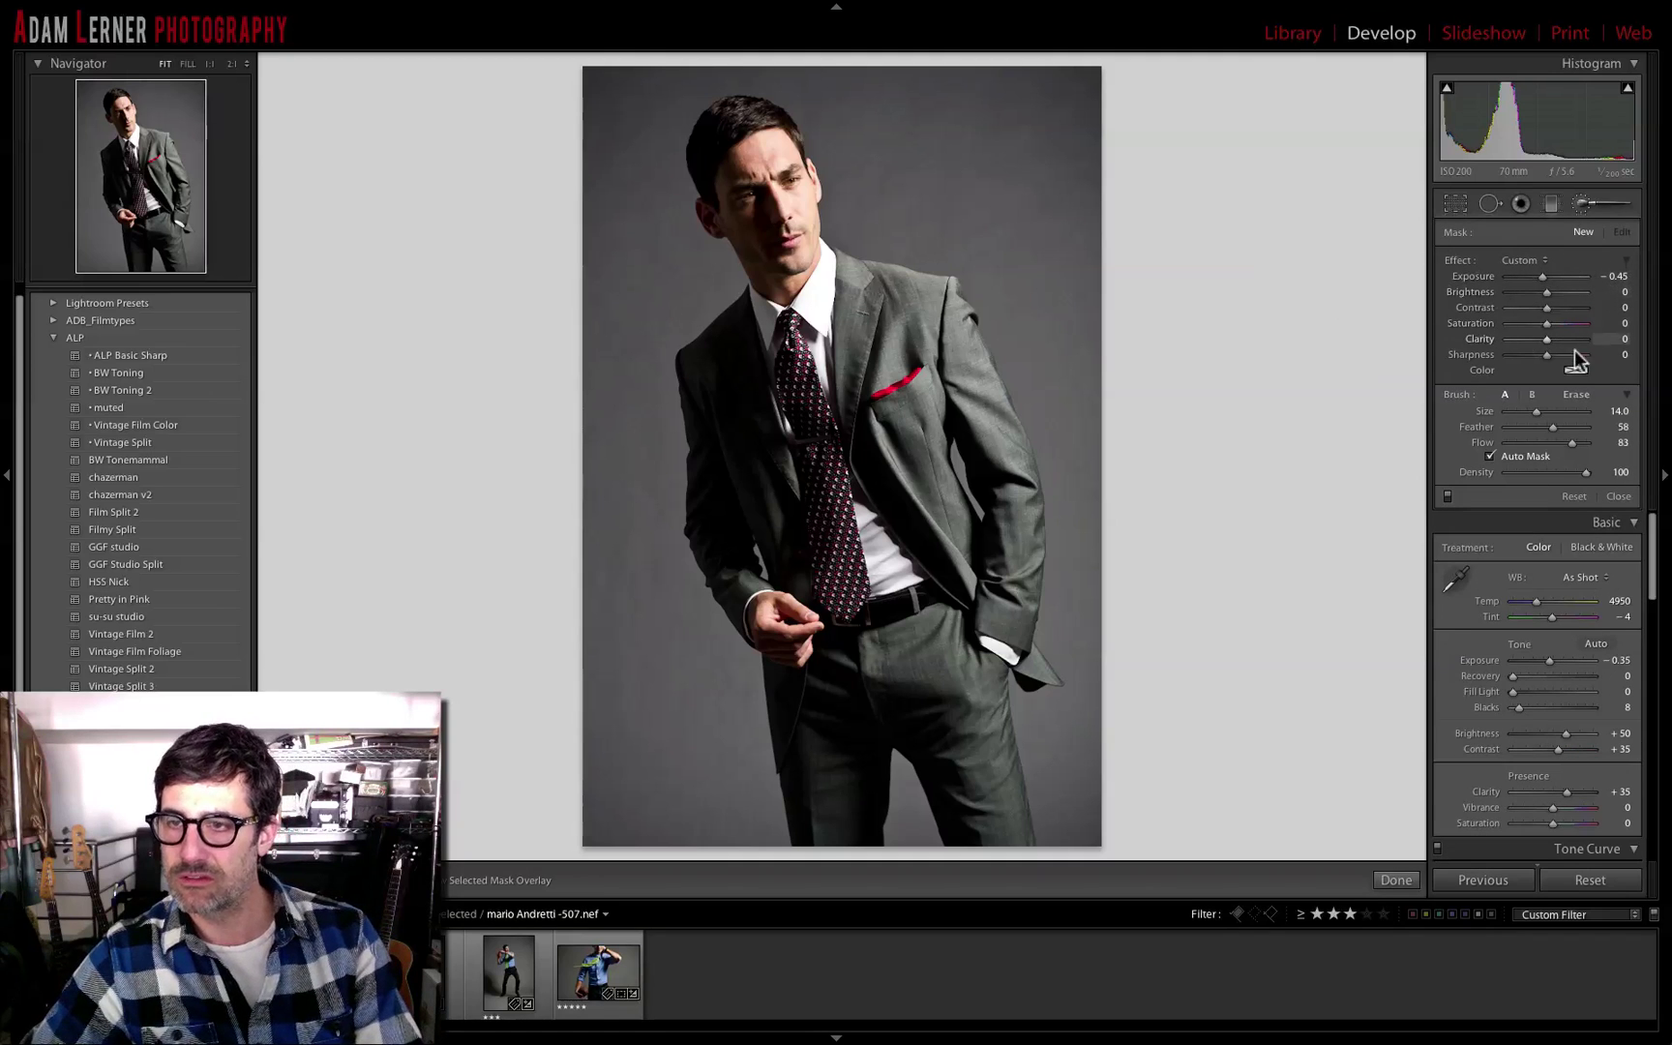
key(t)
key(k)
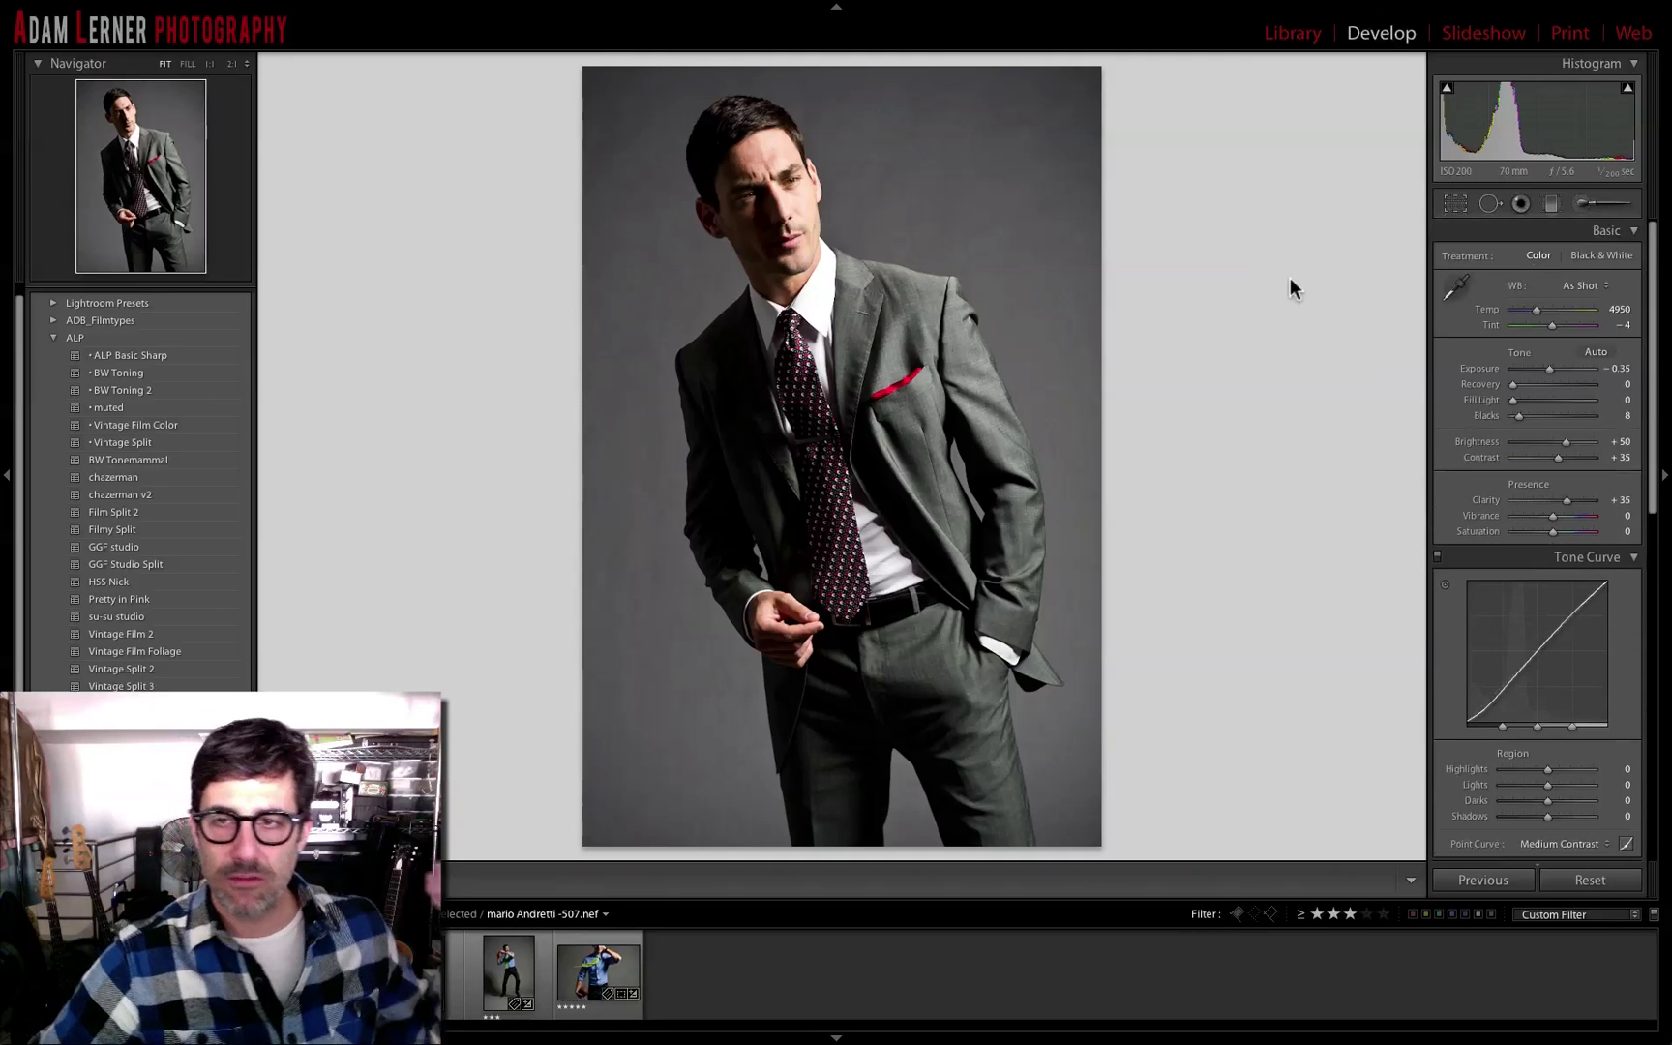
Sample the gray backdrop beside the model's head with the White Balance Selector, and undo the change.
key(w)
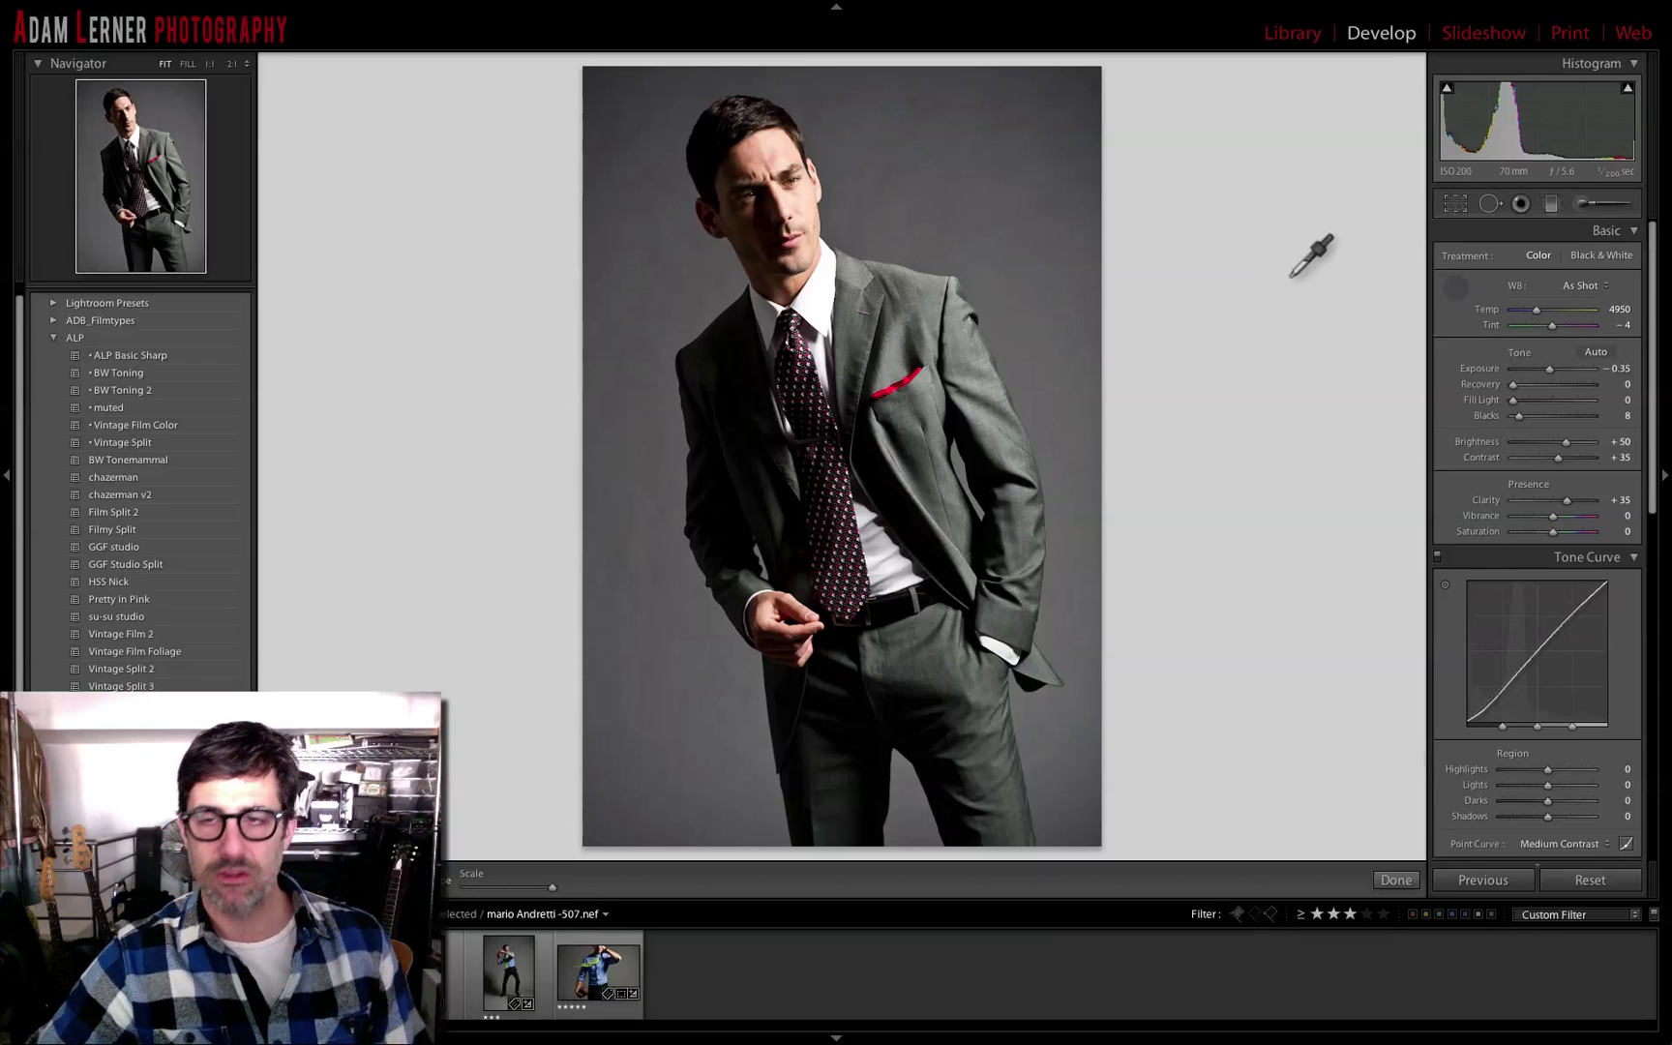
click(983, 206)
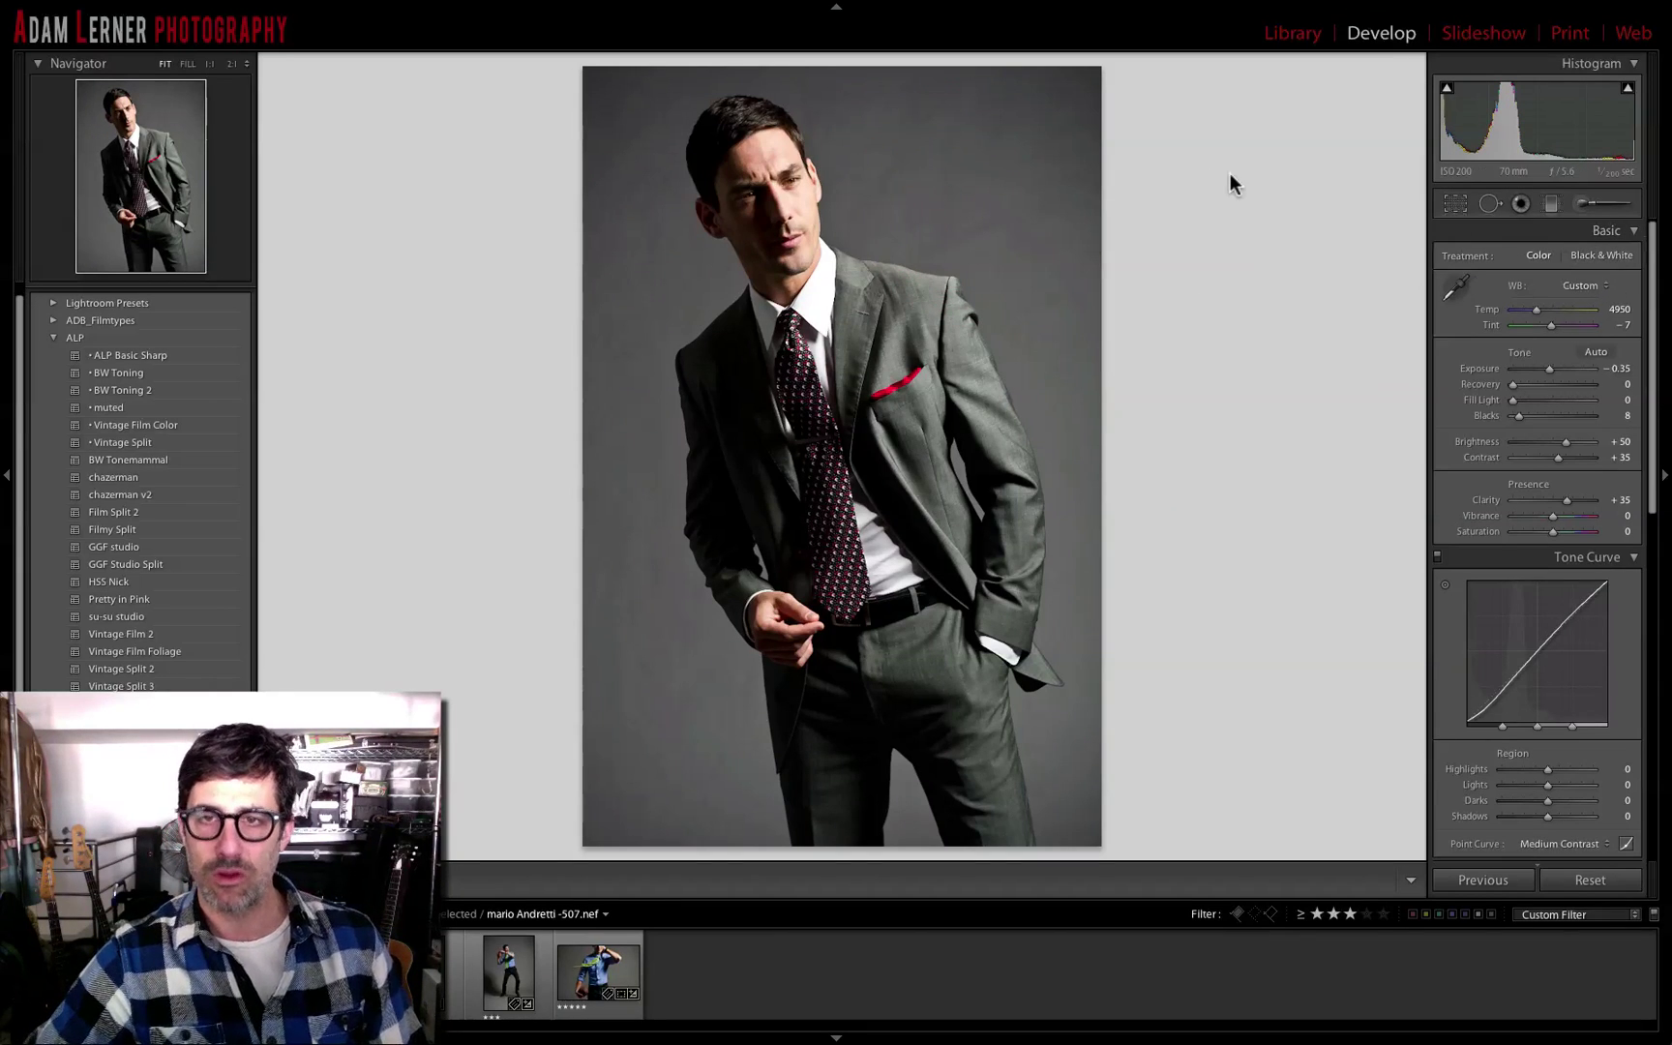
key(ctrl+z)
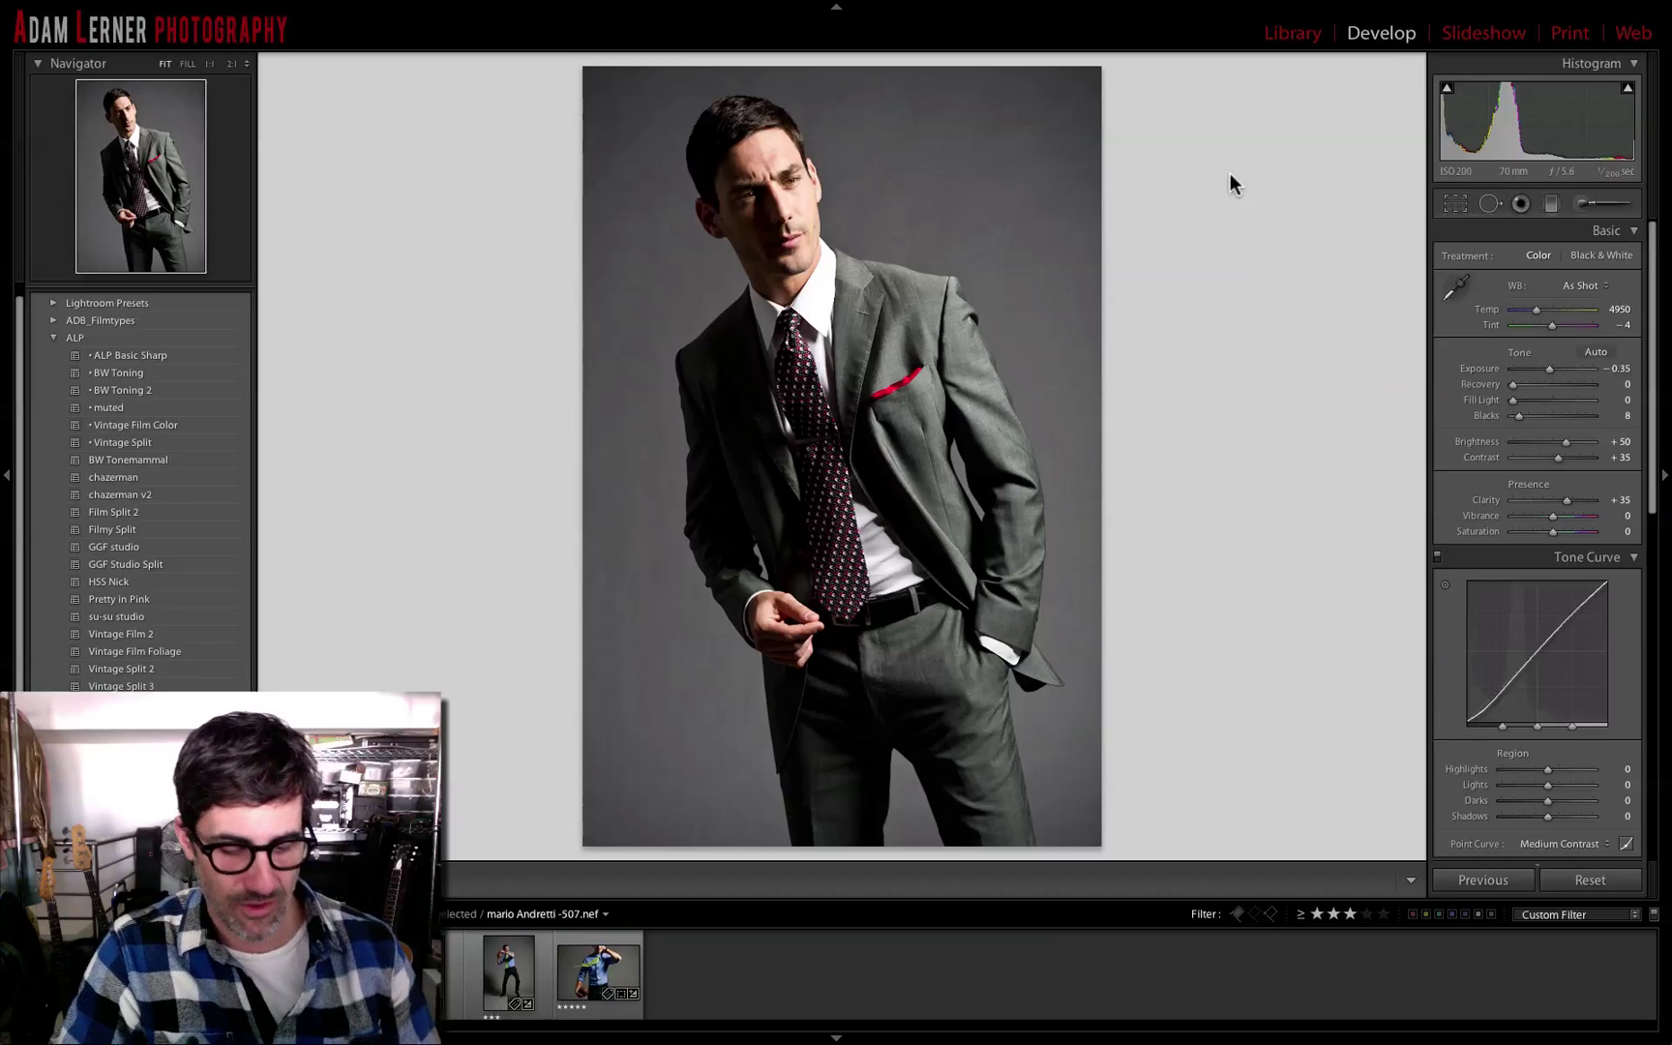
Display the Develop shortcuts list and try the Black & White treatment on the photo.
key(ctrl+slash)
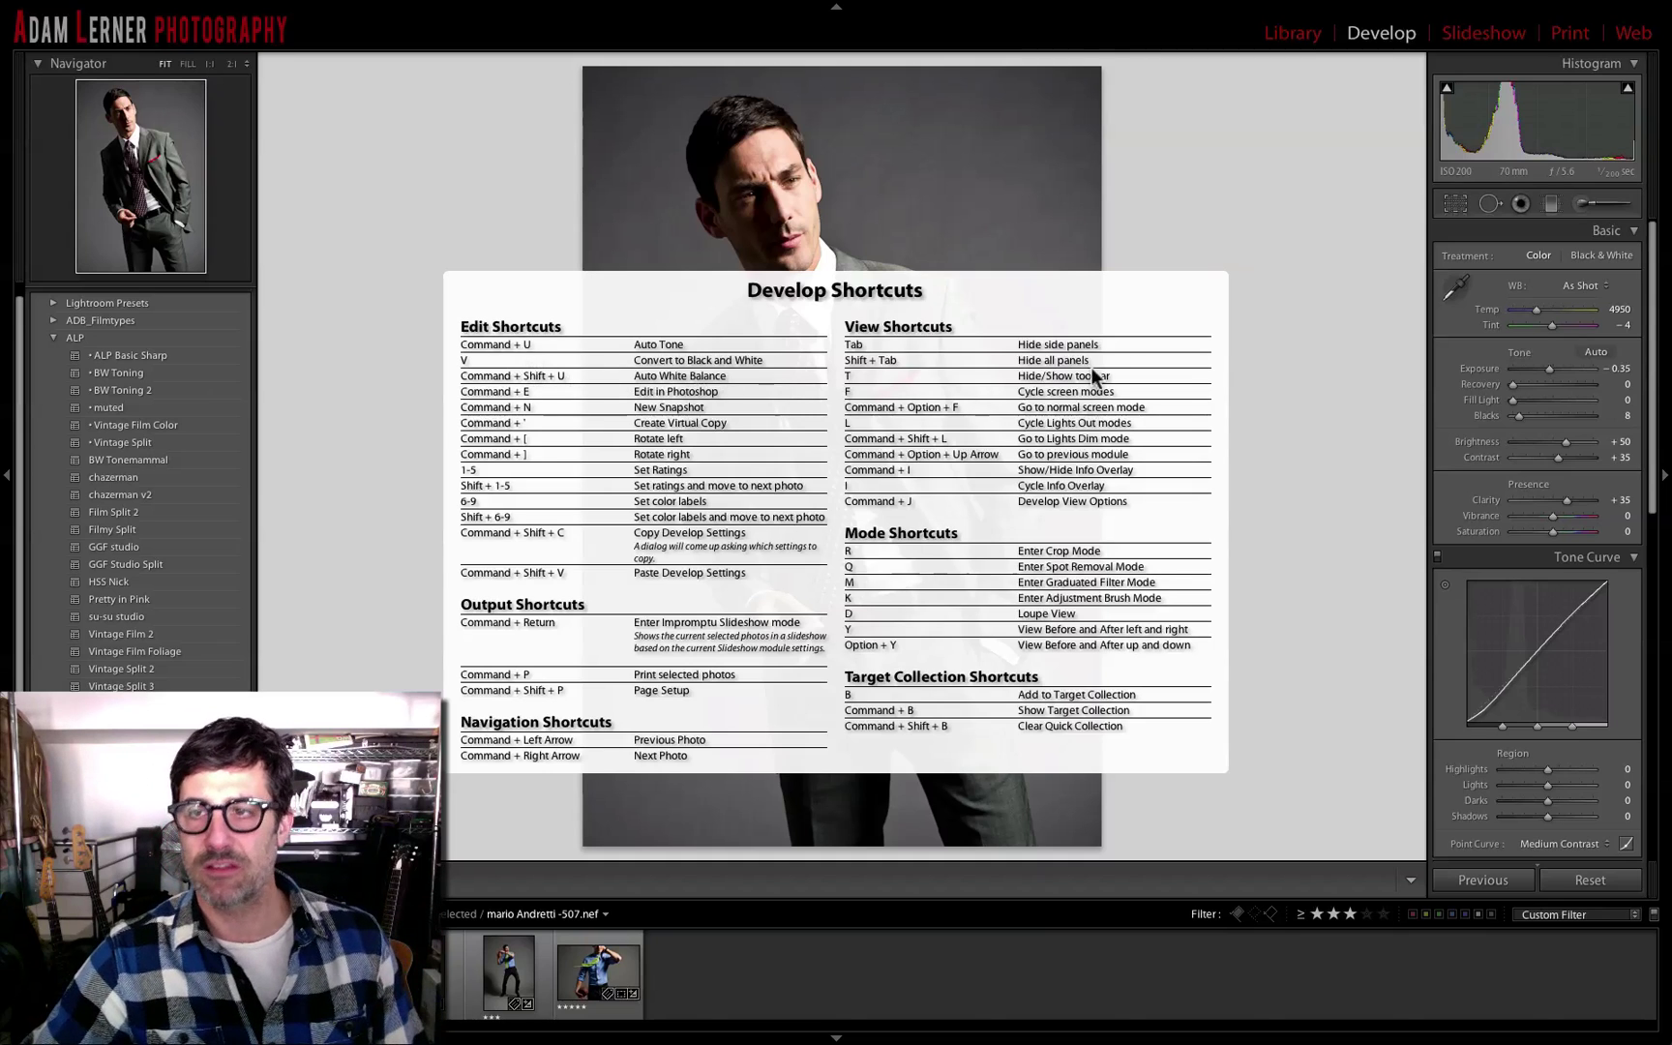
click(1595, 255)
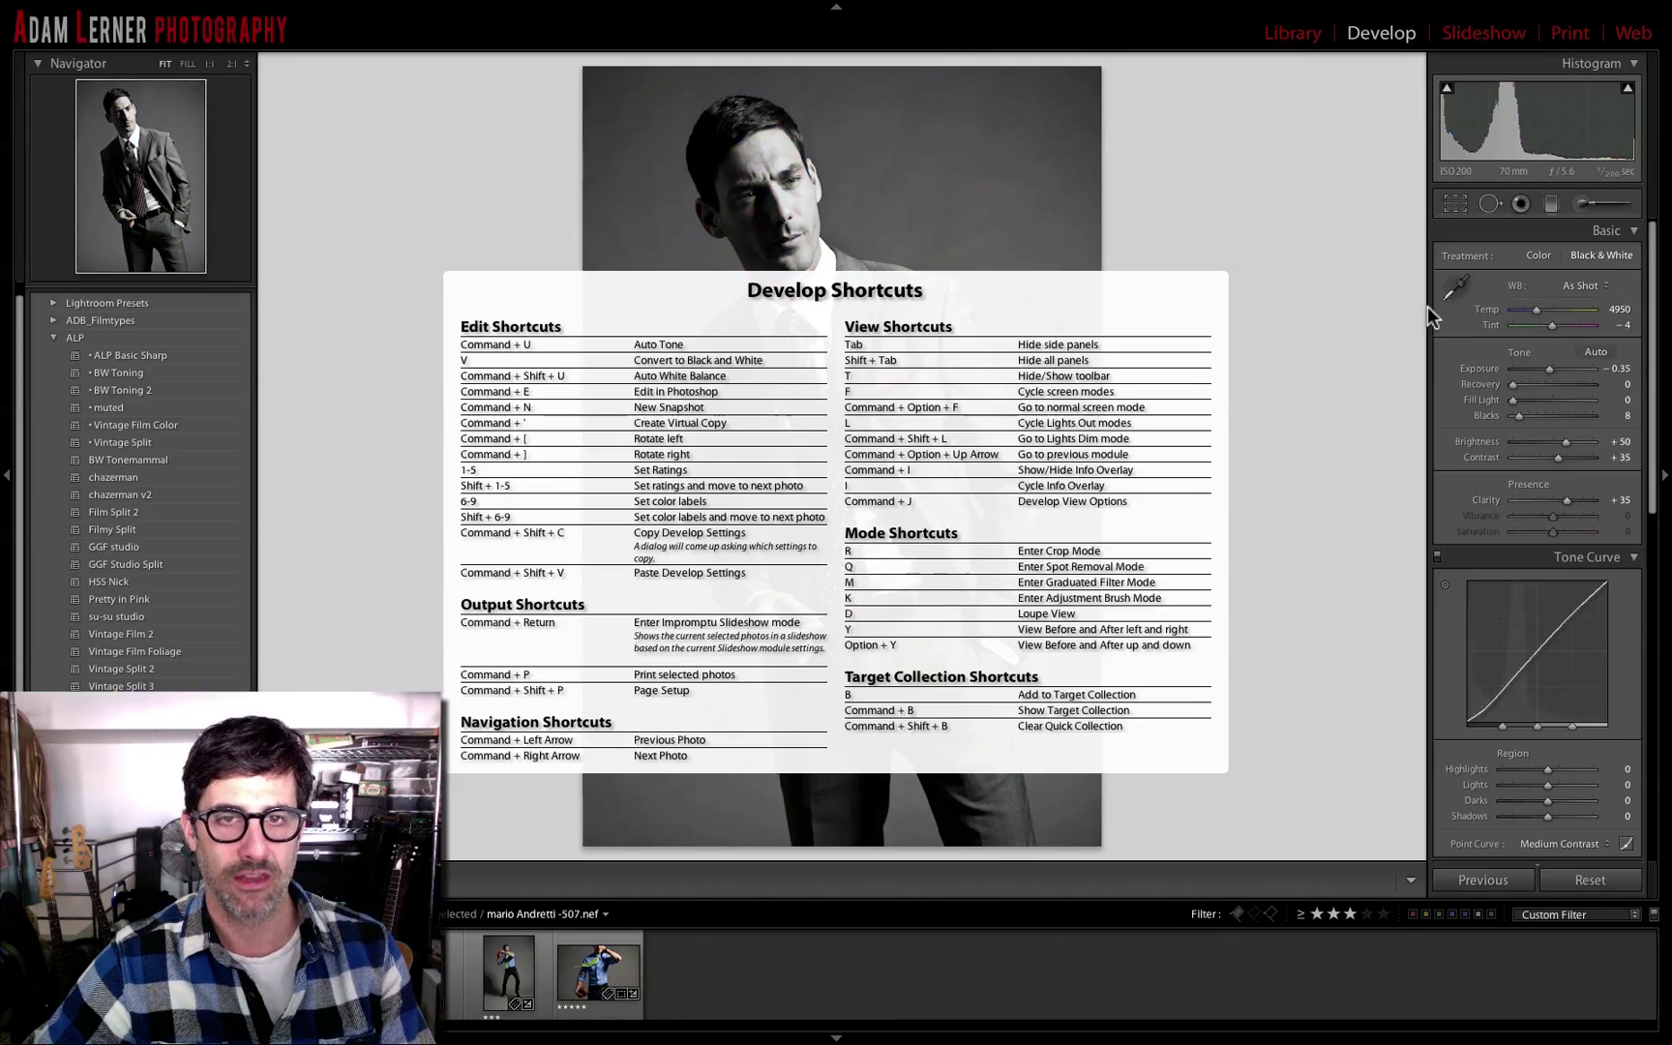
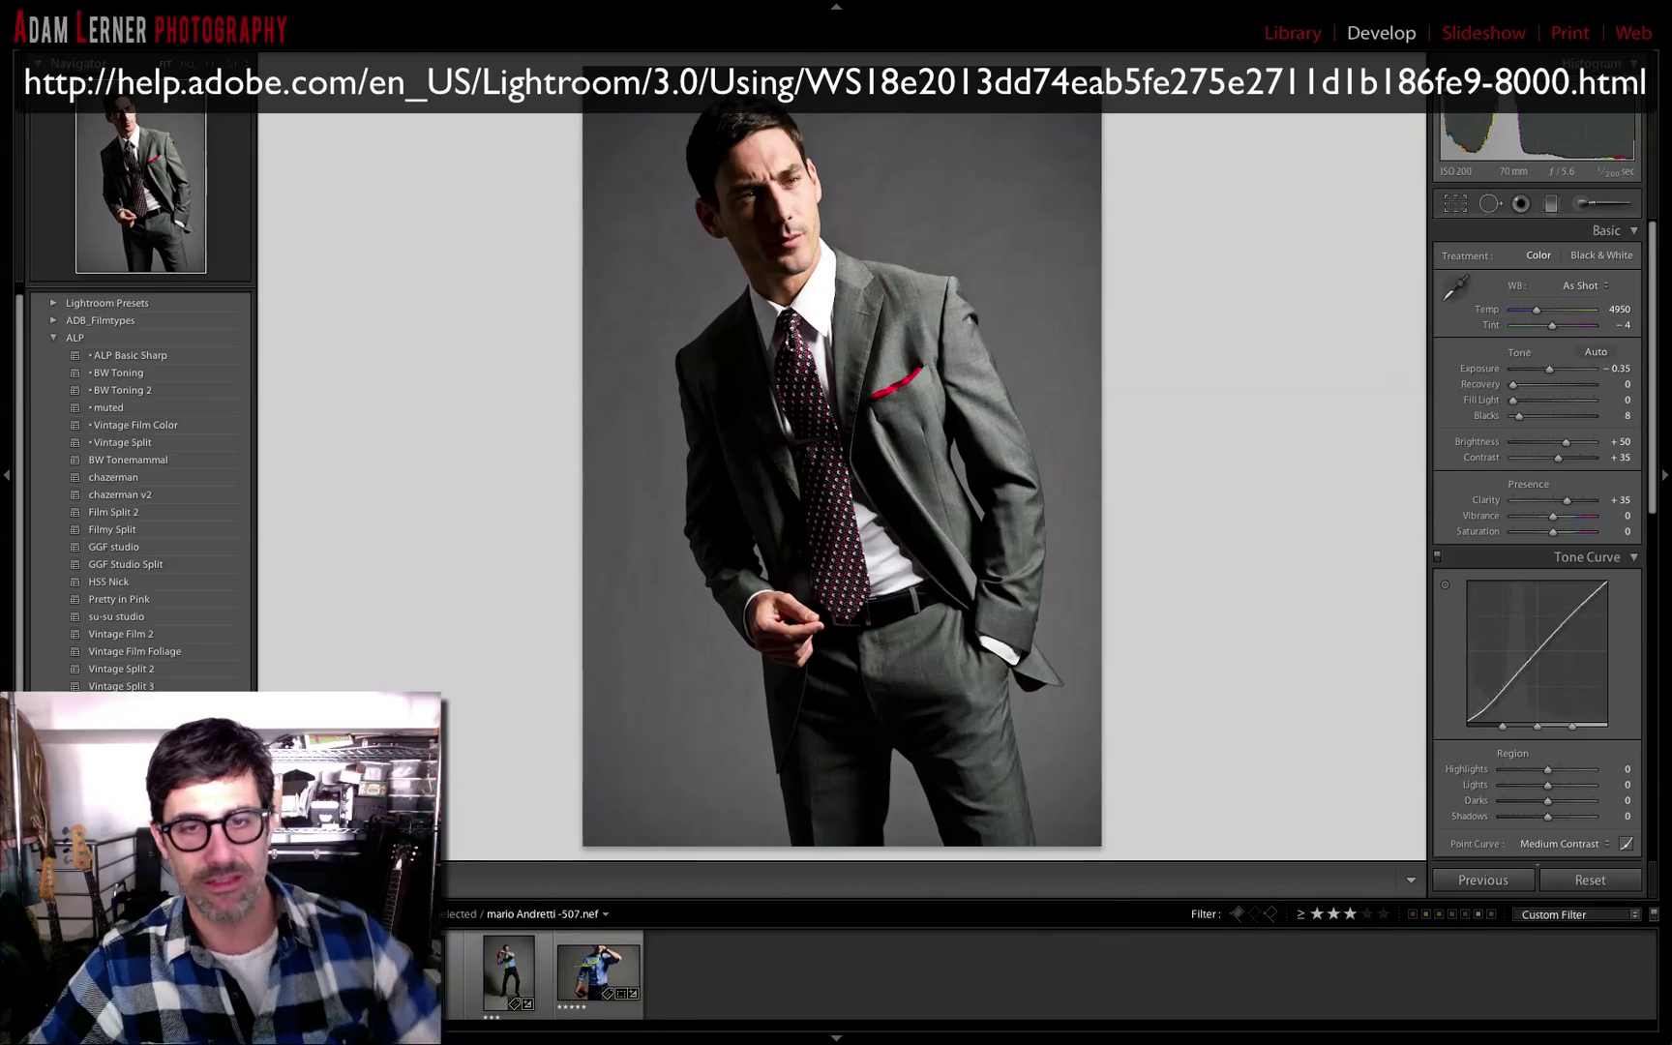
Switch the photo to Lights Out mode with a fully black surround.
key(l)
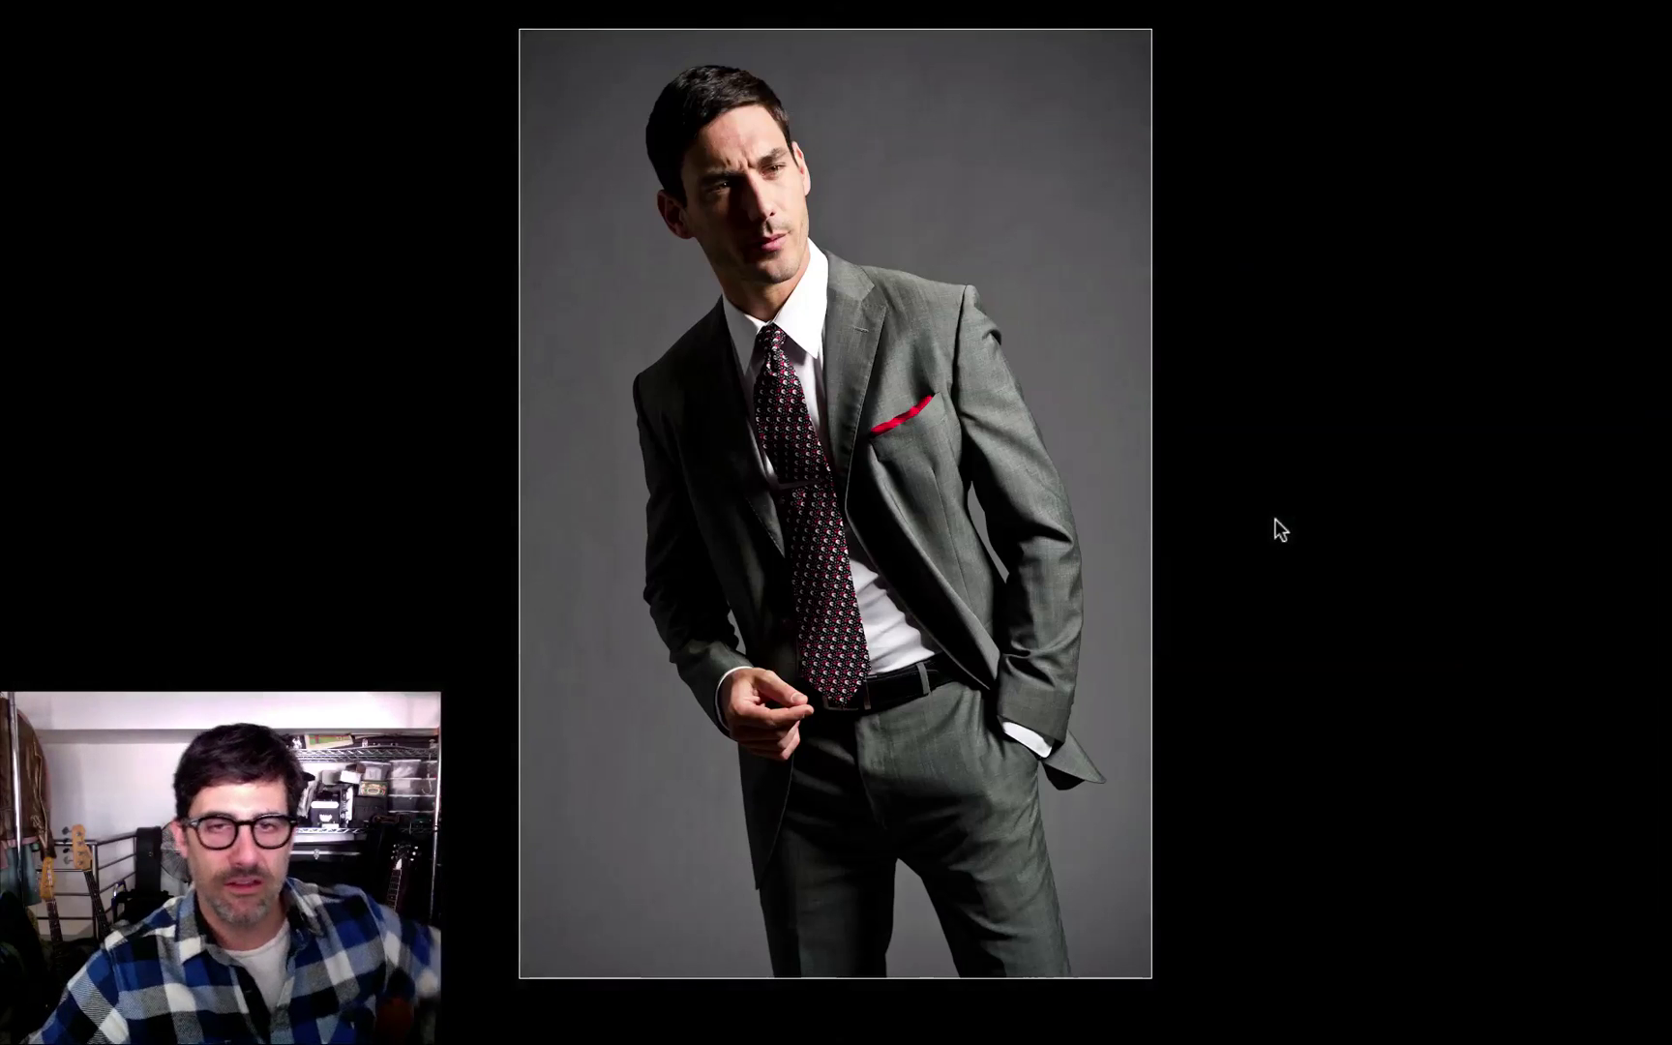